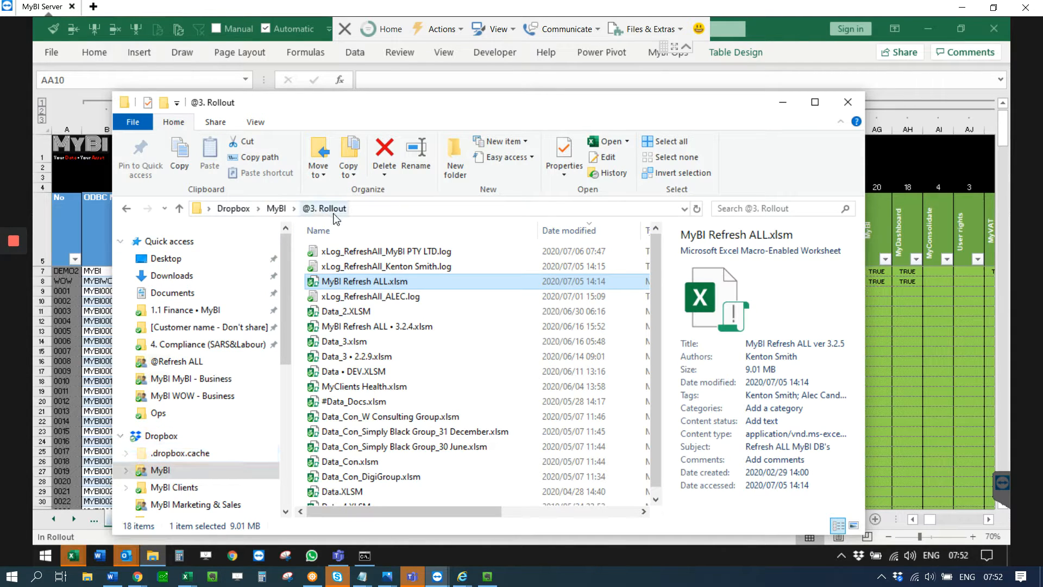
Step: Open the MyBI Refresh ALL.xlsm workbook and activate its >>>Invoicing sheet
{"action": "double_click", "coordinate": [377, 282]}
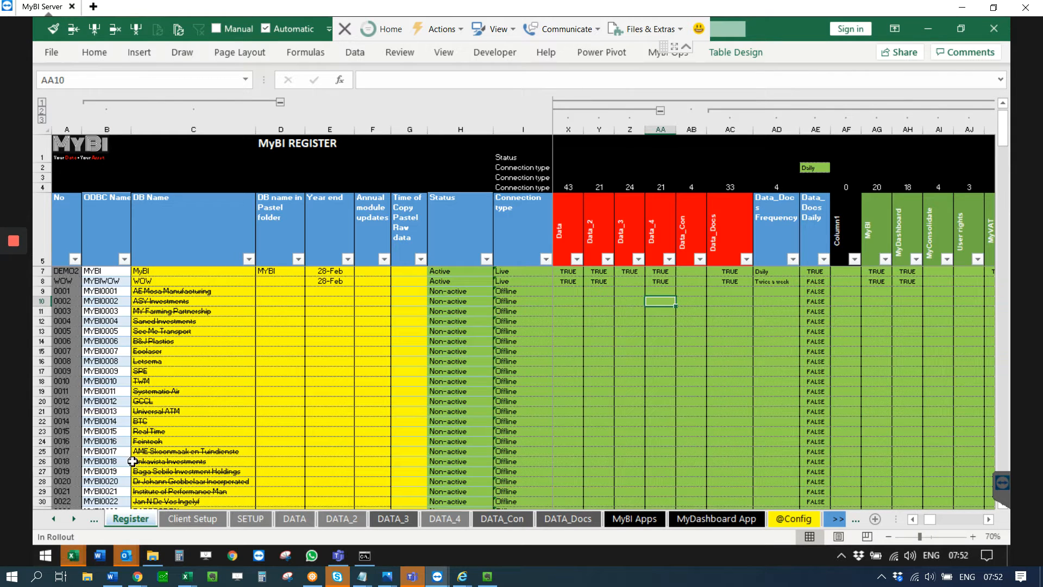
{"action": "left_click", "coordinate": [75, 523]}
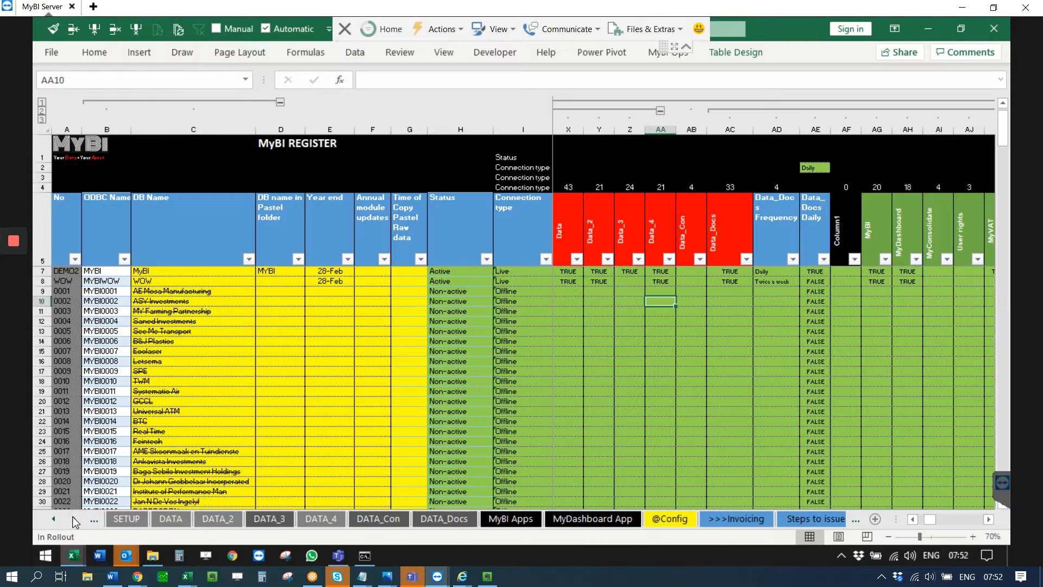
{"action": "right_click", "coordinate": [75, 522]}
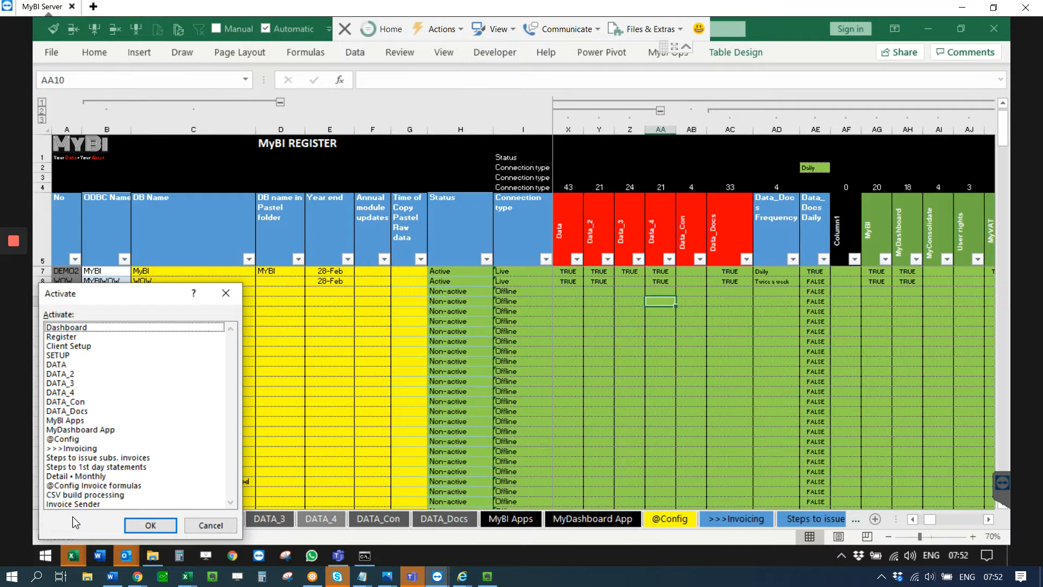
{"action": "double_click", "coordinate": [76, 448]}
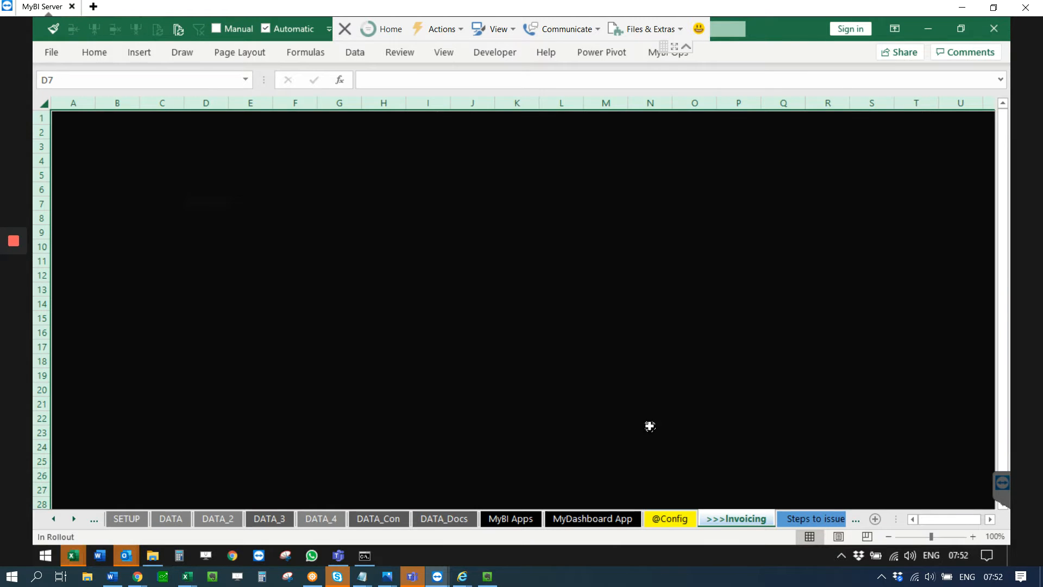
Step: Display the checklist on the Steps to issue subs. invoices sheet
{"action": "left_click", "coordinate": [73, 519]}
{"action": "left_click", "coordinate": [73, 519]}
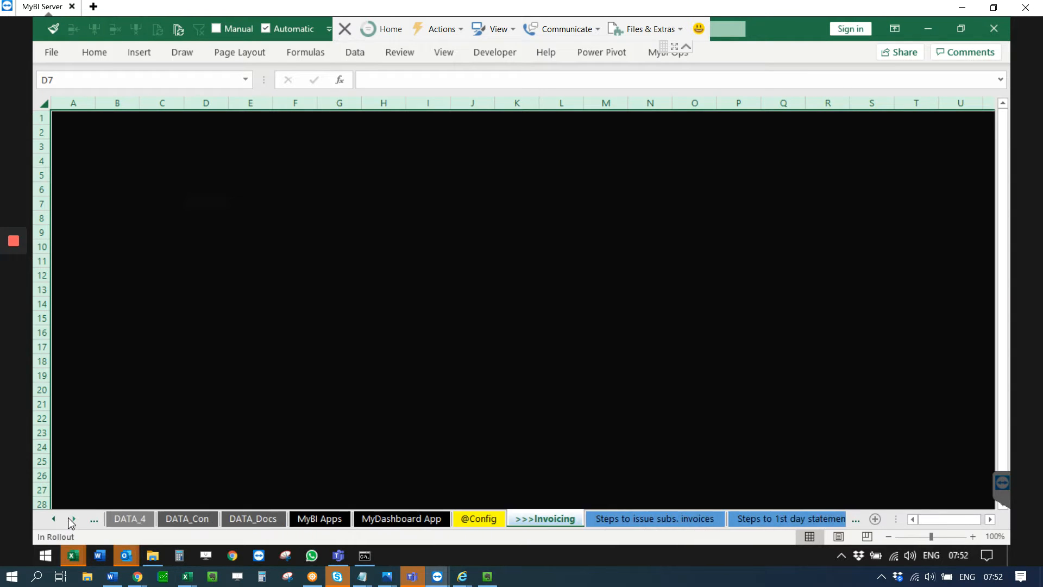
{"action": "left_click", "coordinate": [73, 518]}
{"action": "left_click", "coordinate": [73, 518]}
{"action": "left_click", "coordinate": [72, 519]}
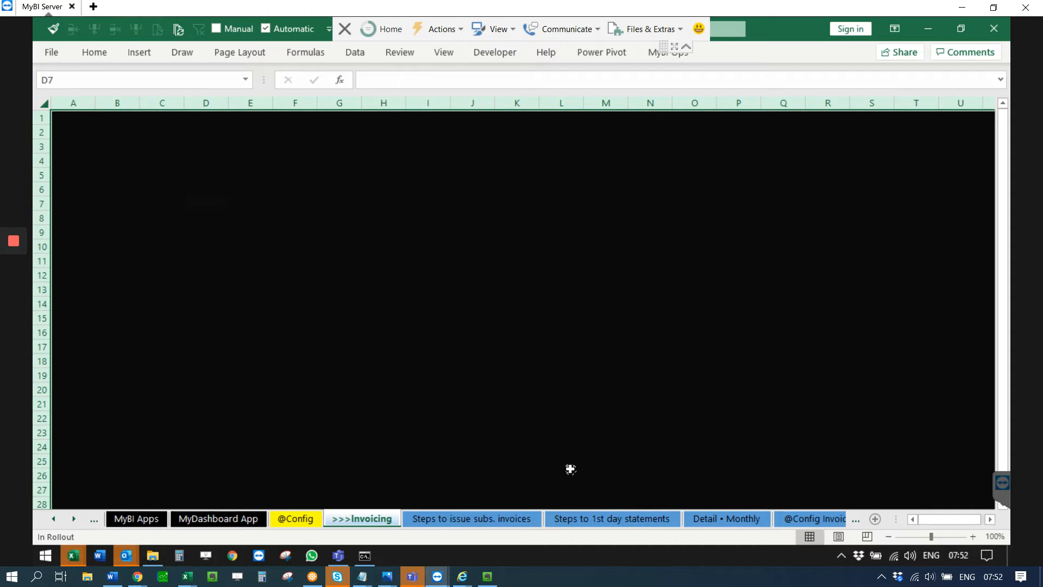
{"action": "left_click", "coordinate": [455, 516]}
{"action": "left_click", "coordinate": [490, 520]}
{"action": "scroll", "coordinate": [272, 258], "scroll_direction": "up", "scroll_amount": 3}
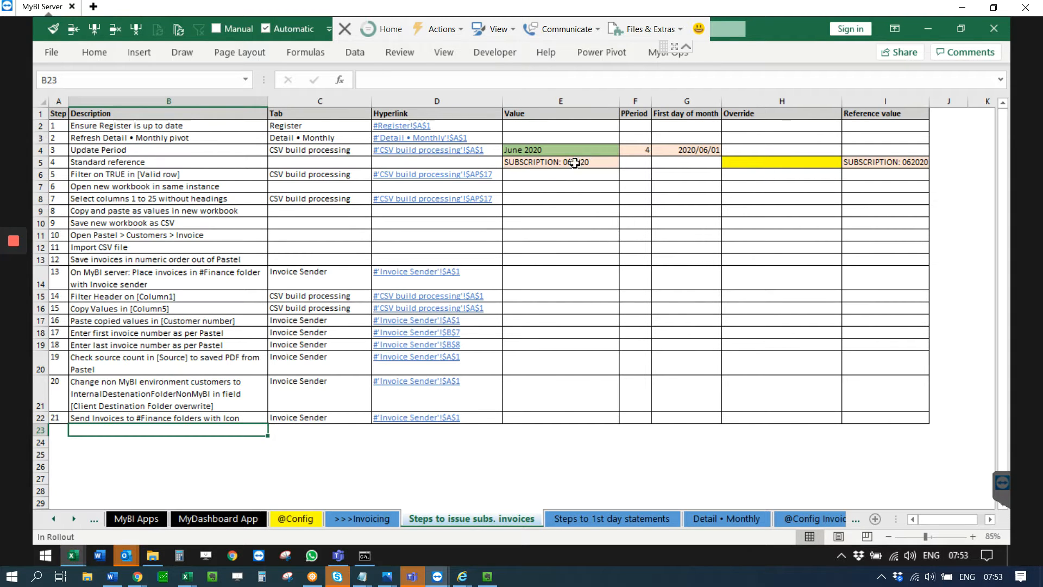
Step: Set the Update Period value in the invoice checklist to Jul-20
{"action": "left_click", "coordinate": [610, 148]}
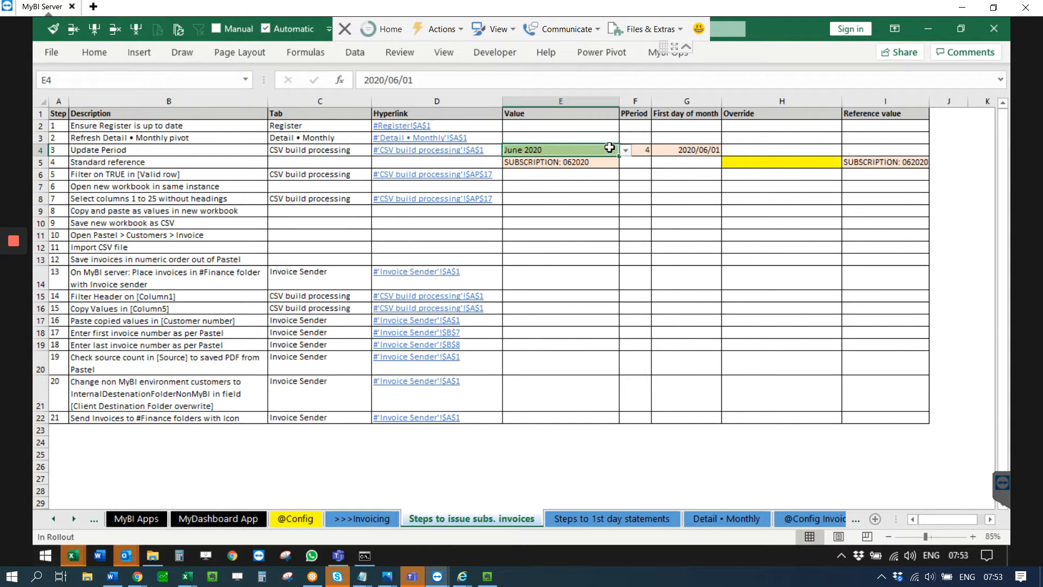
{"action": "left_click", "coordinate": [625, 150]}
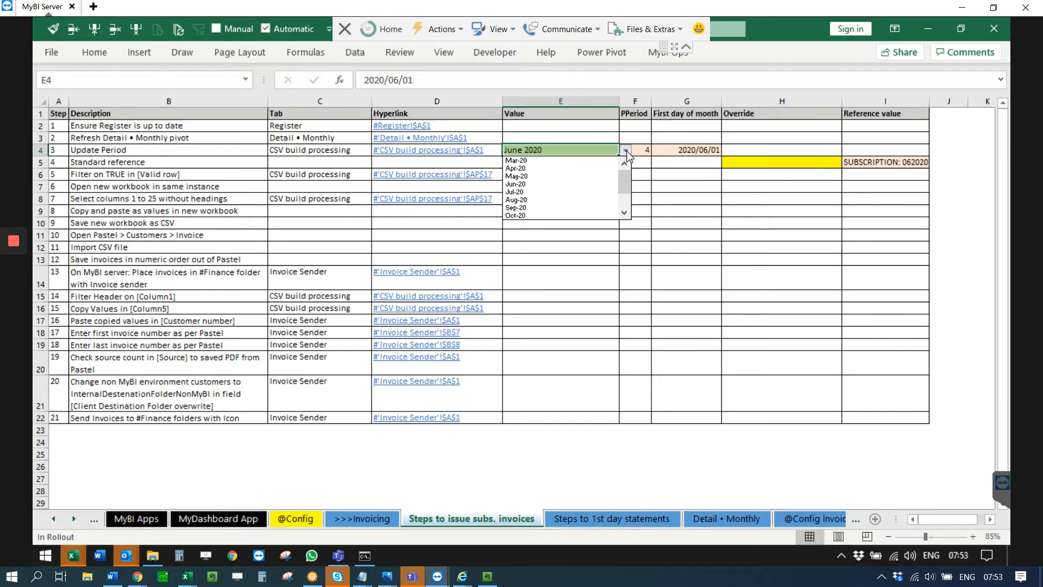
{"action": "left_click", "coordinate": [546, 192]}
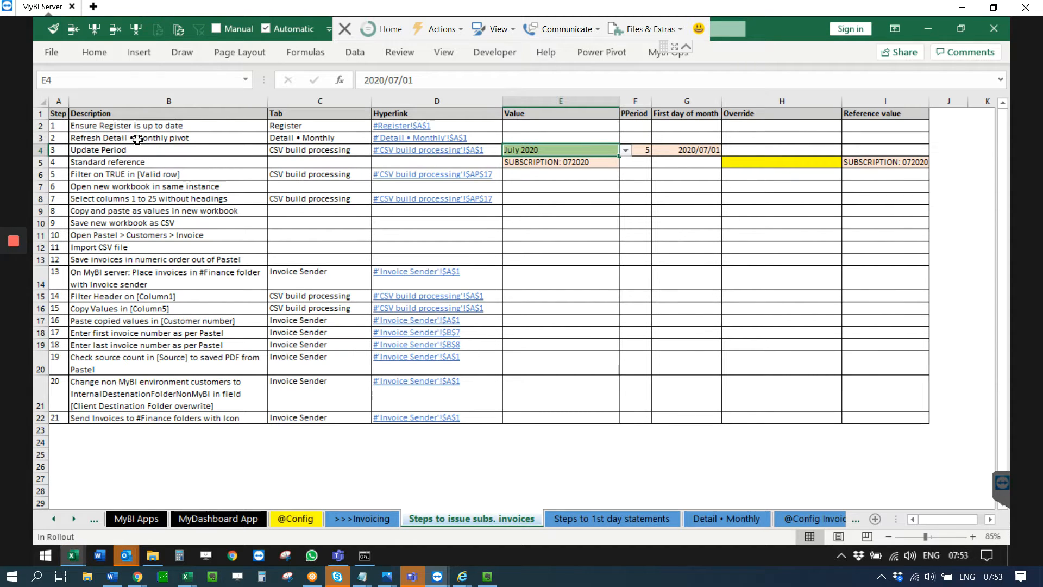
Step: Examine the Detail • Monthly pivot and the checklist's period, standard reference, Hyperlink column and step 5 instruction
{"action": "left_click", "coordinate": [399, 139]}
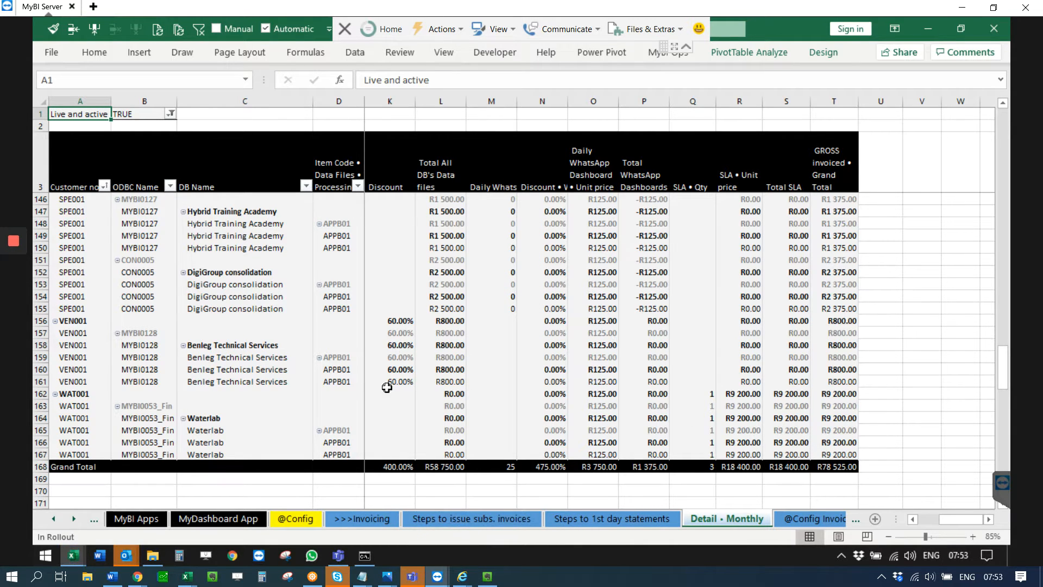
{"action": "left_click", "coordinate": [485, 519]}
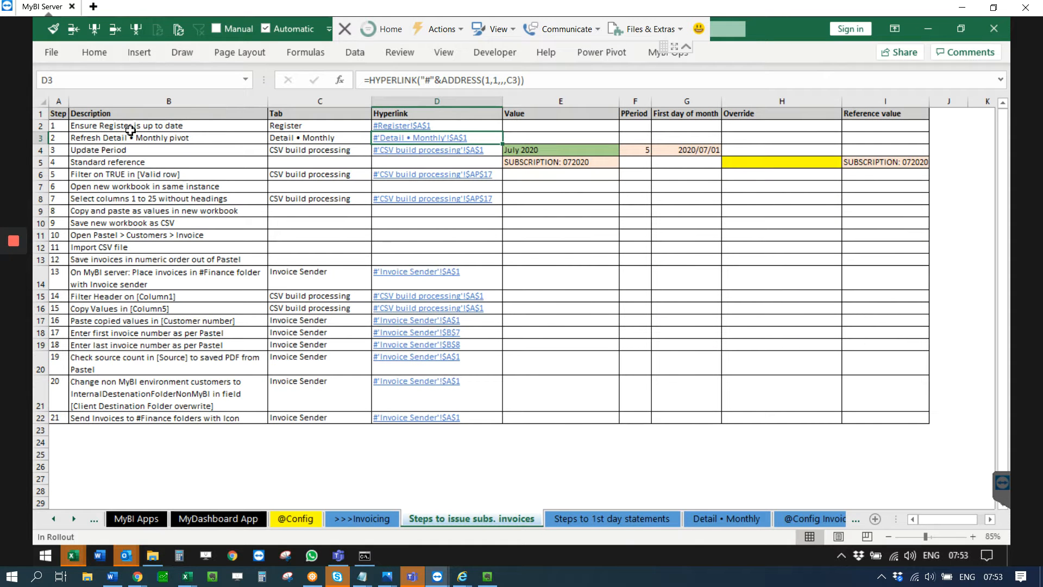
{"action": "left_click", "coordinate": [554, 150]}
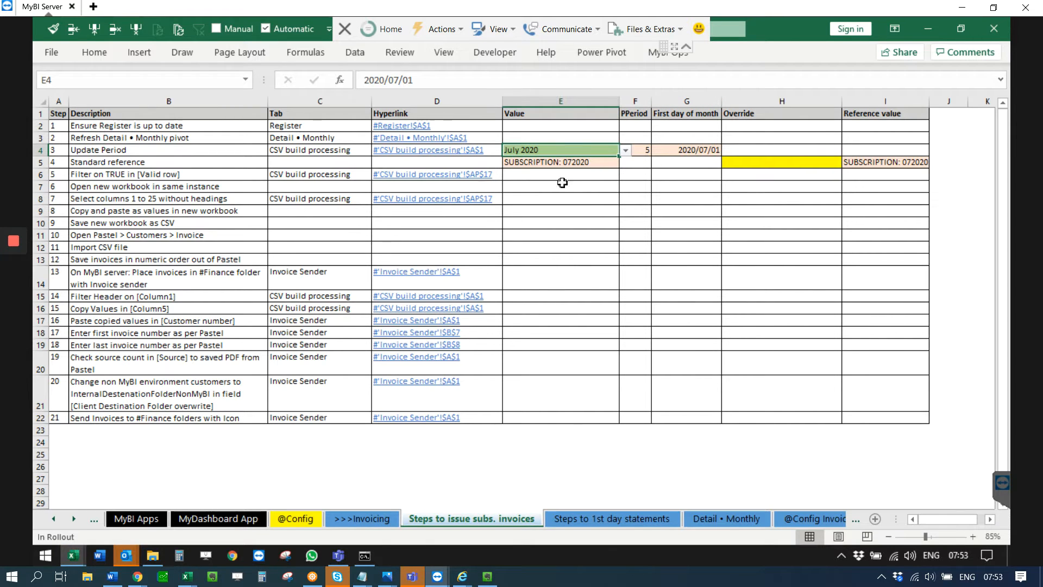
{"action": "left_click", "coordinate": [158, 164]}
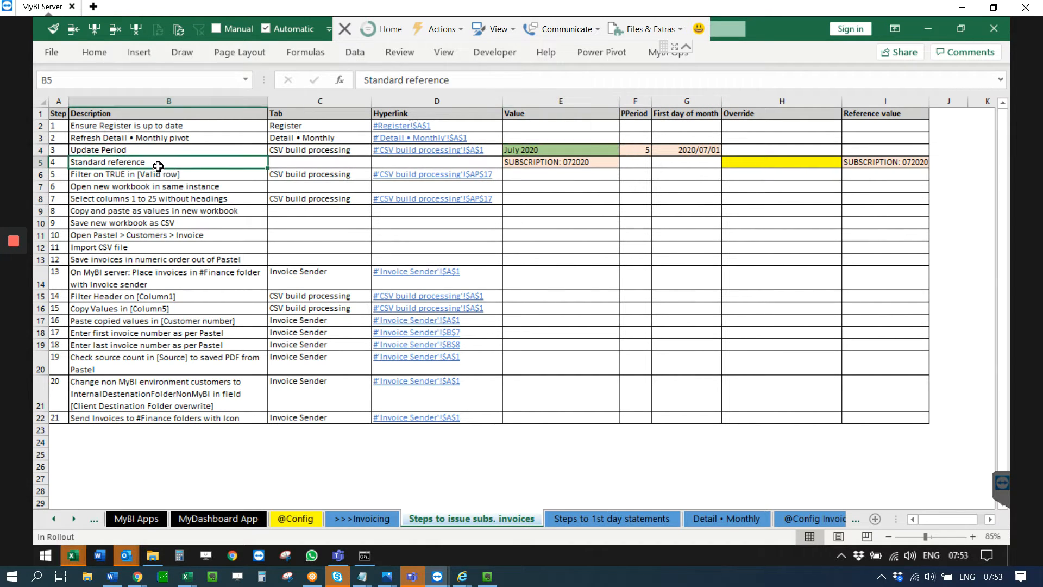
{"action": "left_click", "coordinate": [555, 164]}
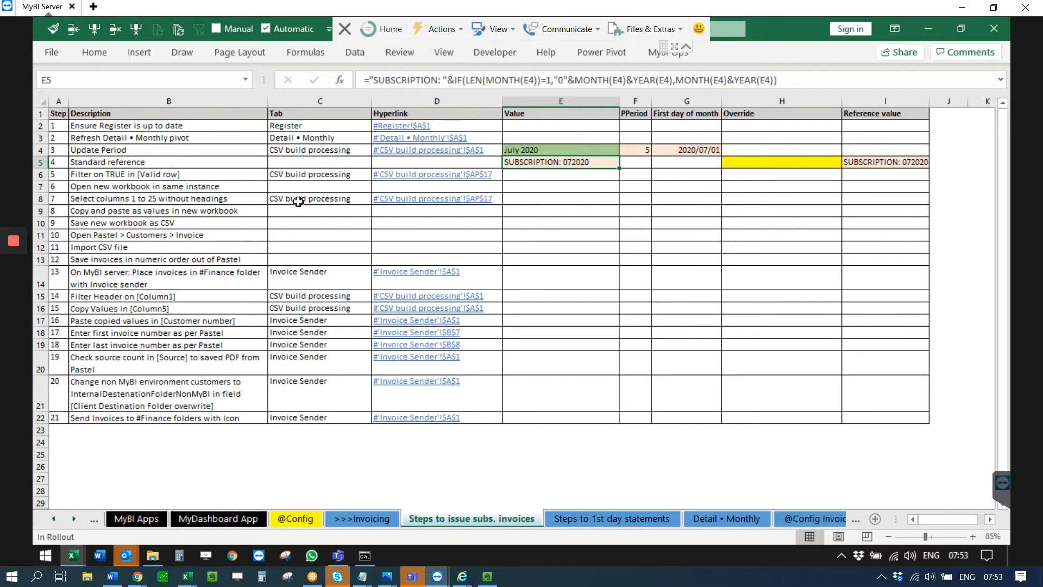
{"action": "left_click", "coordinate": [105, 174]}
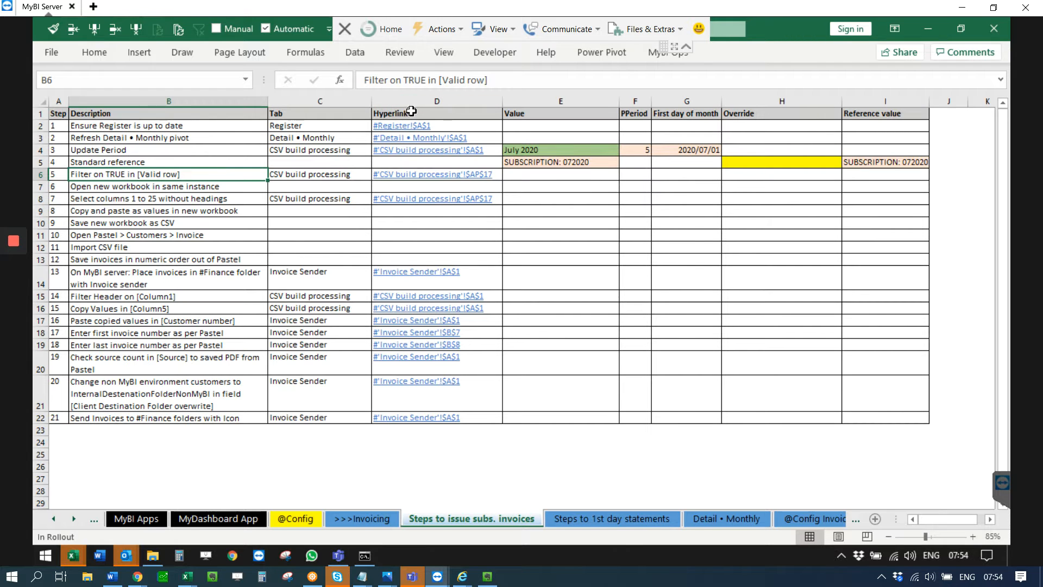
{"action": "left_click_drag", "start_coordinate": [413, 114], "coordinate": [413, 422]}
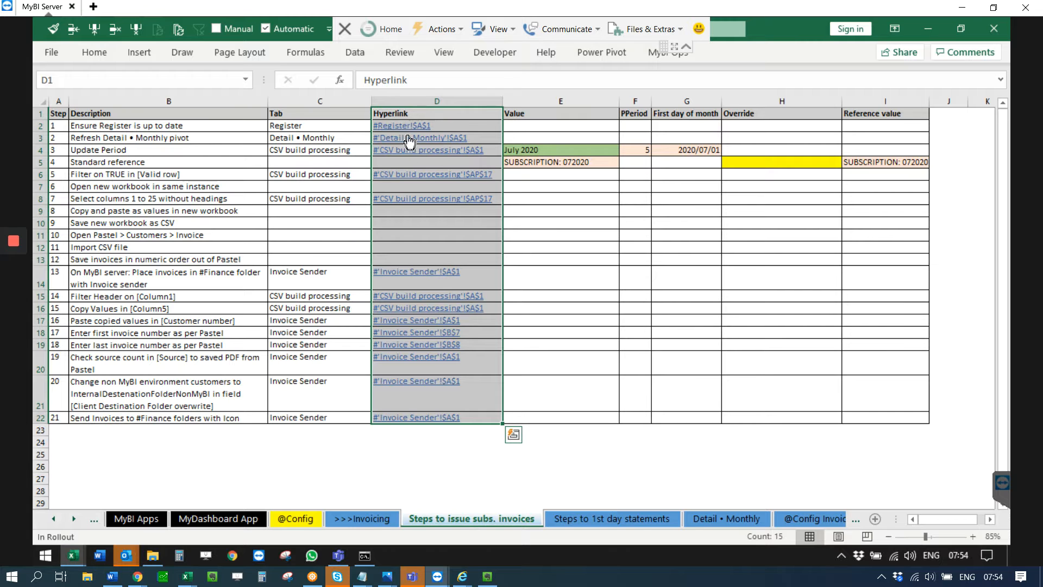
{"action": "left_click", "coordinate": [133, 165]}
{"action": "left_click", "coordinate": [90, 176]}
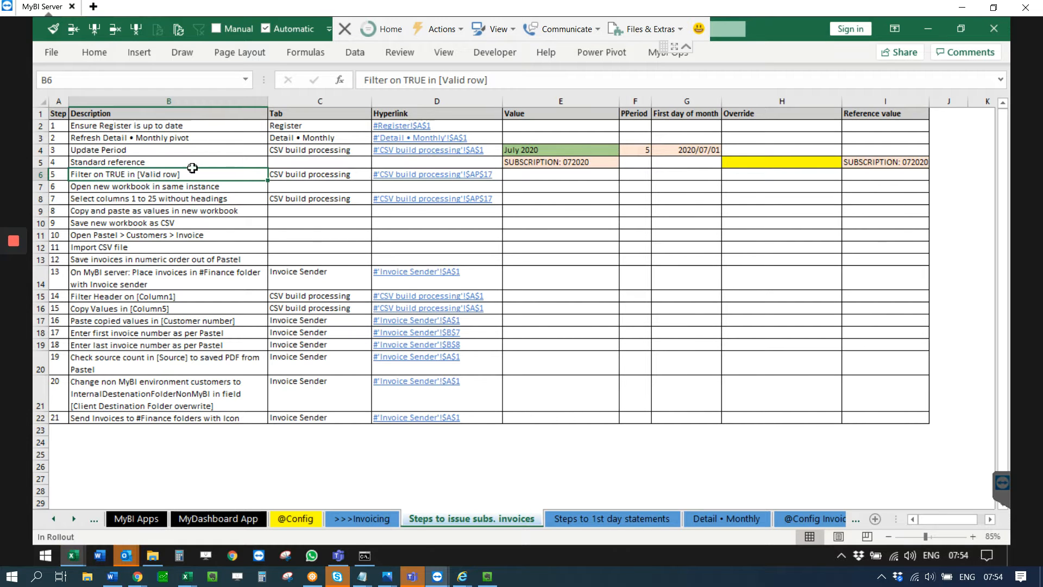
{"action": "left_click", "coordinate": [440, 80]}
{"action": "left_click_drag", "start_coordinate": [440, 80], "coordinate": [488, 81]}
Step: Follow the step 5 link to CSV build processing and filter the Valid row column to TRUE only
{"action": "left_click", "coordinate": [423, 170]}
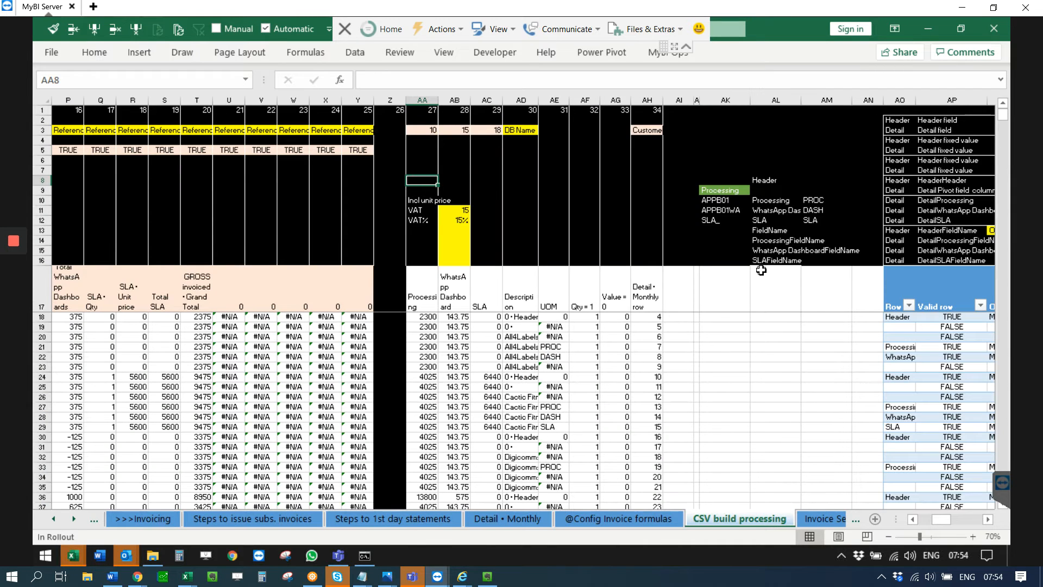
{"action": "left_click", "coordinate": [891, 281]}
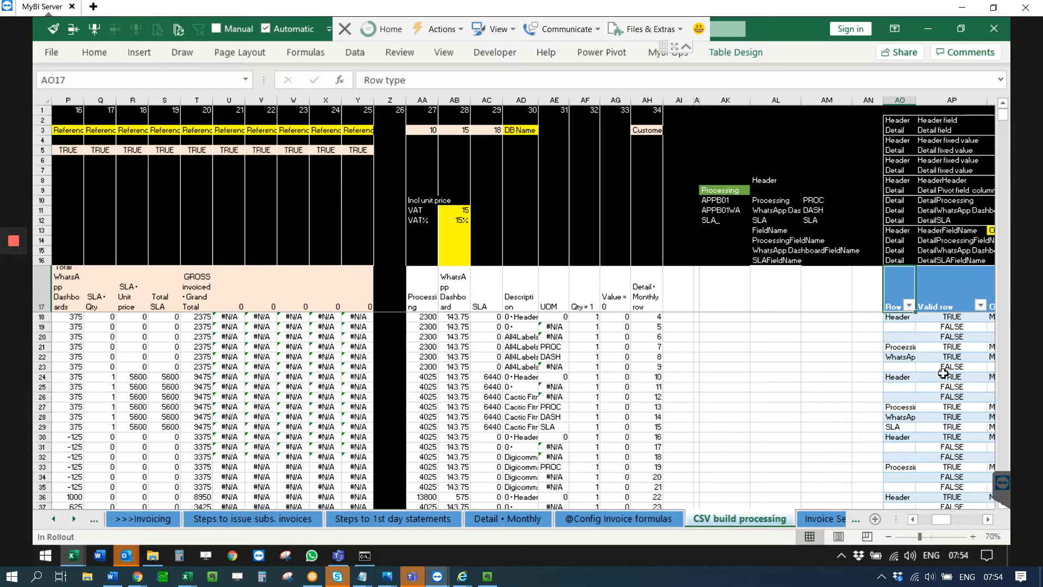
{"action": "left_click", "coordinate": [945, 291]}
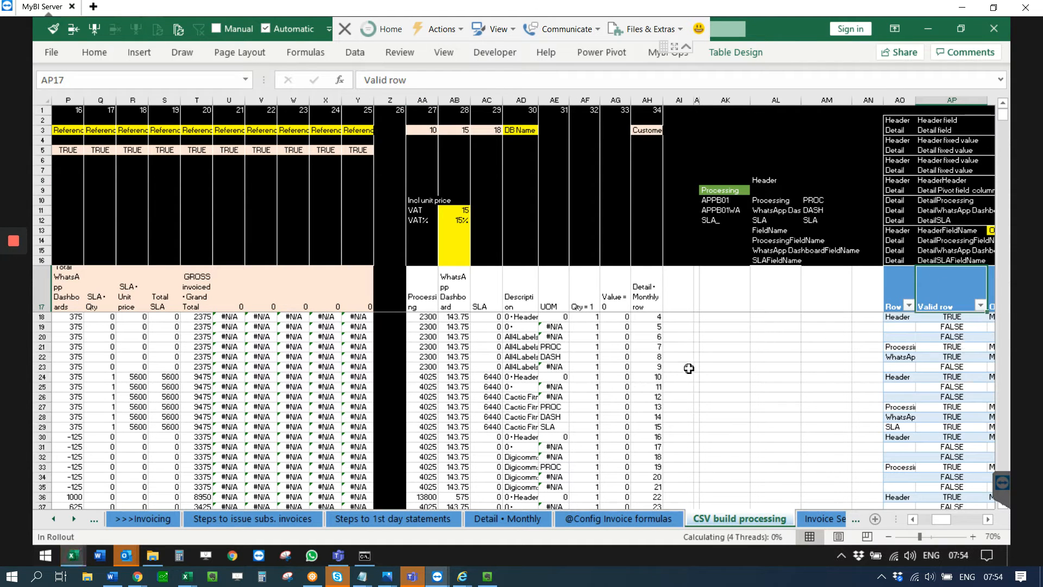
{"action": "left_click", "coordinate": [980, 306]}
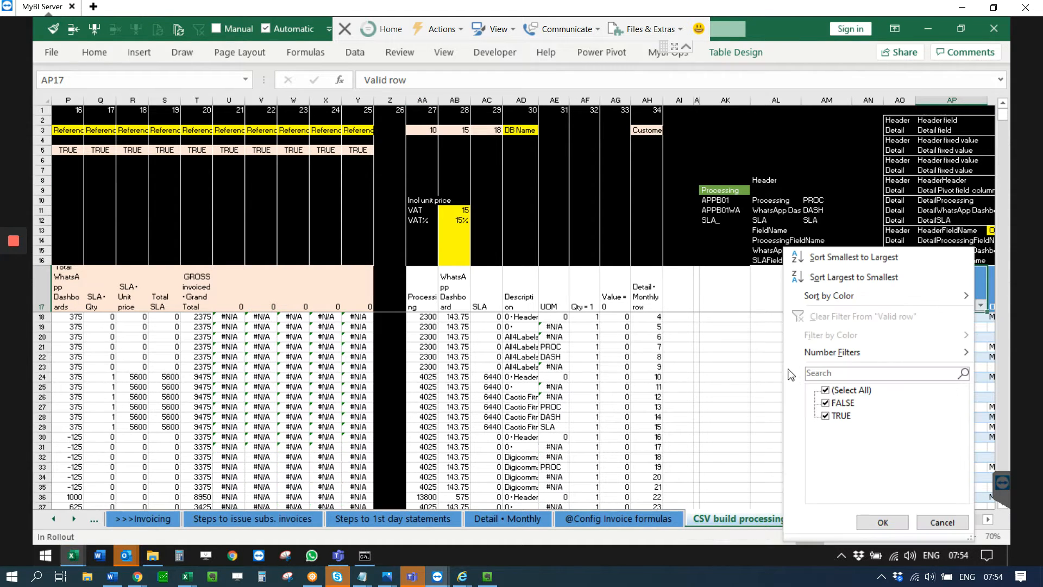
{"action": "left_click", "coordinate": [826, 402]}
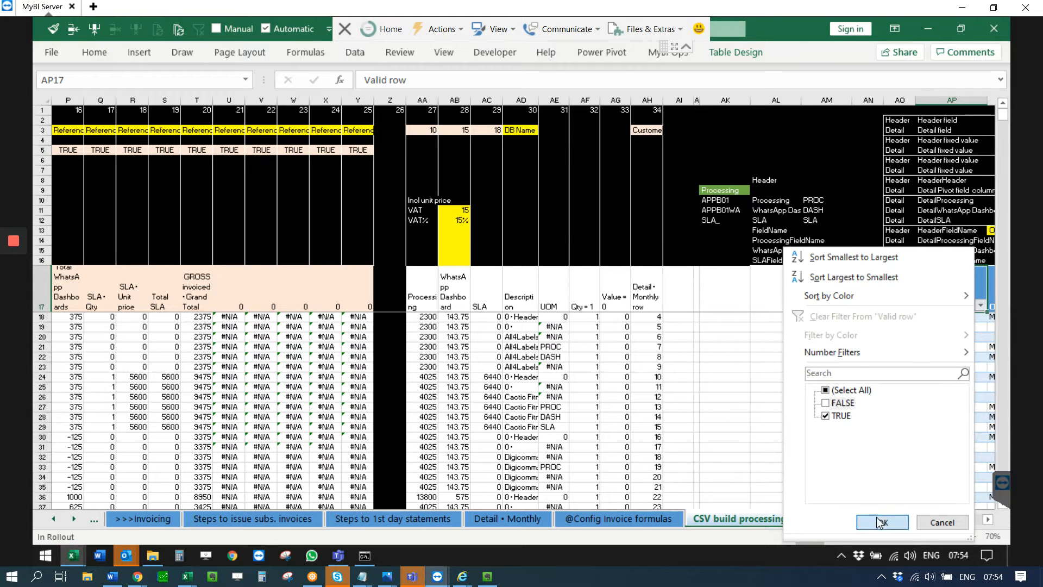
{"action": "left_click", "coordinate": [880, 522]}
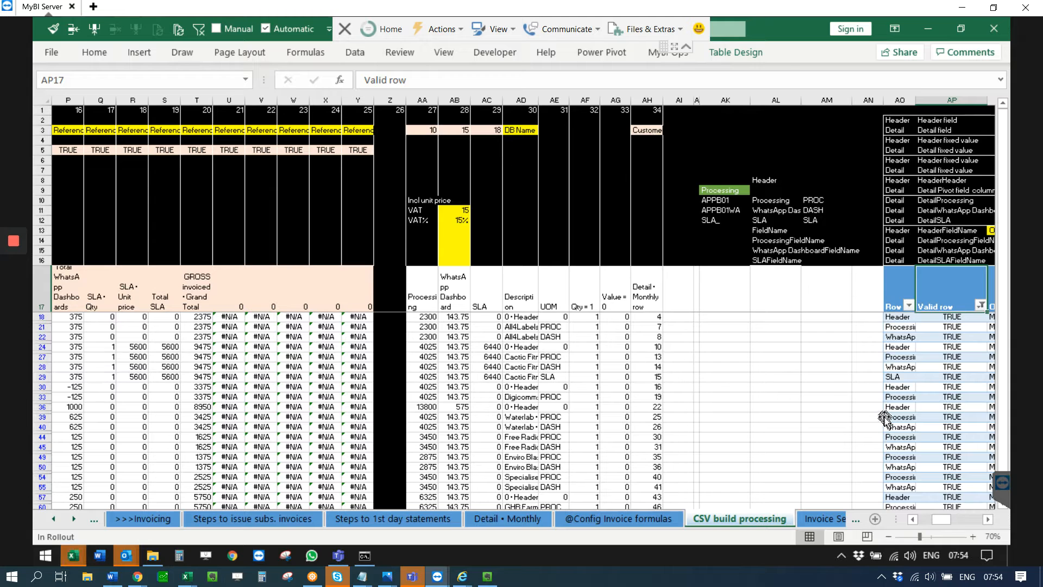
{"action": "left_click", "coordinate": [987, 520]}
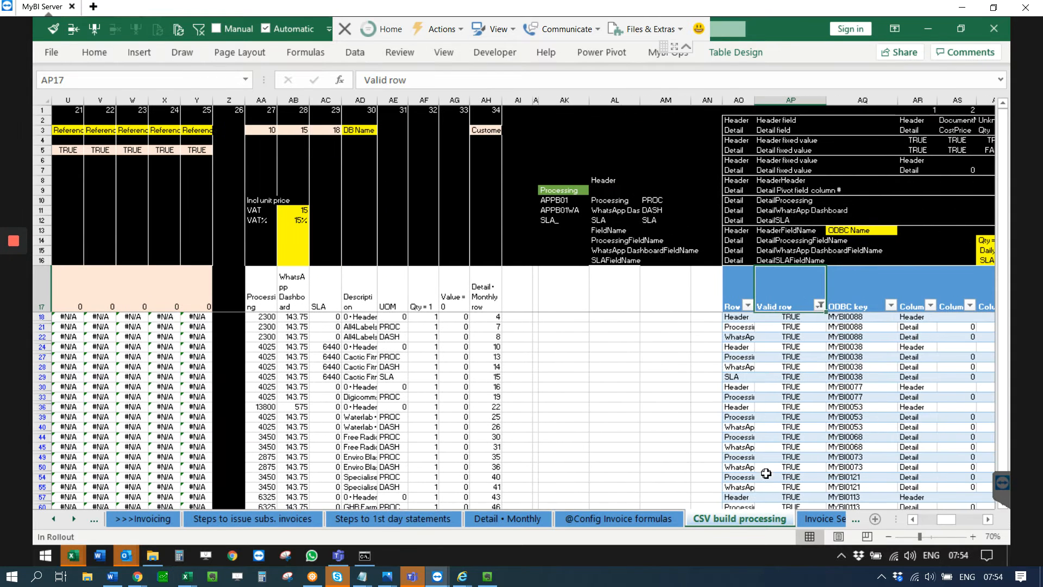
Step: Return to checklist step 6 on the Steps to issue subs. invoices sheet and create a blank workbook in the same Excel instance
{"action": "left_click", "coordinate": [253, 518]}
{"action": "left_click", "coordinate": [103, 187]}
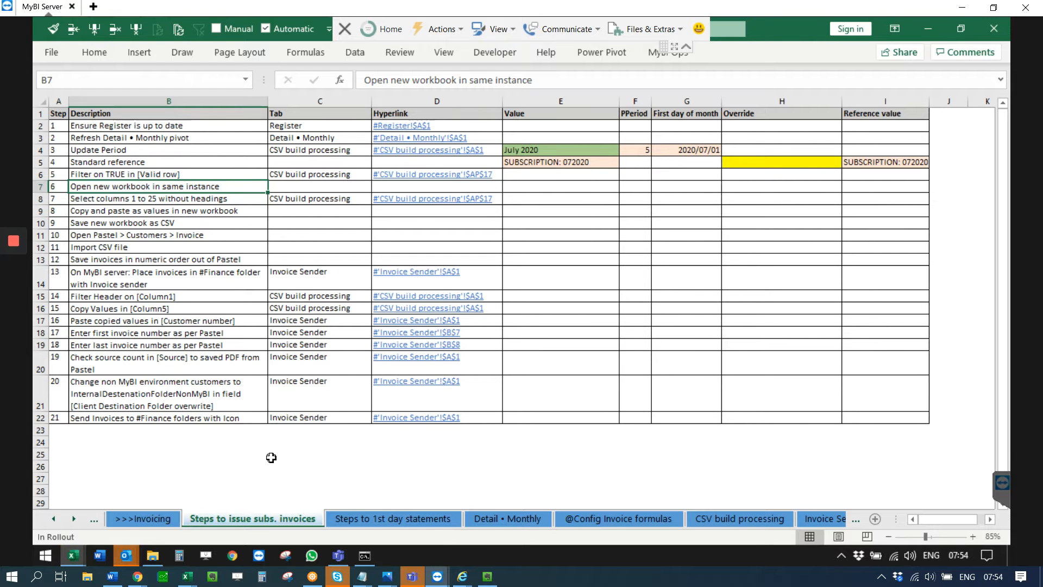
{"action": "left_click", "coordinate": [56, 57]}
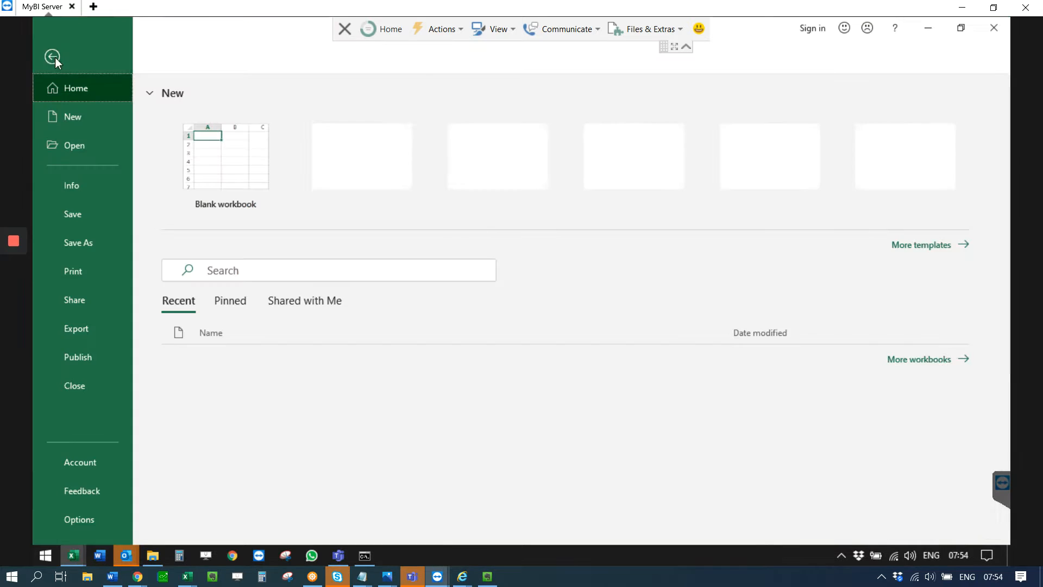
{"action": "left_click", "coordinate": [80, 113]}
{"action": "left_click", "coordinate": [205, 167]}
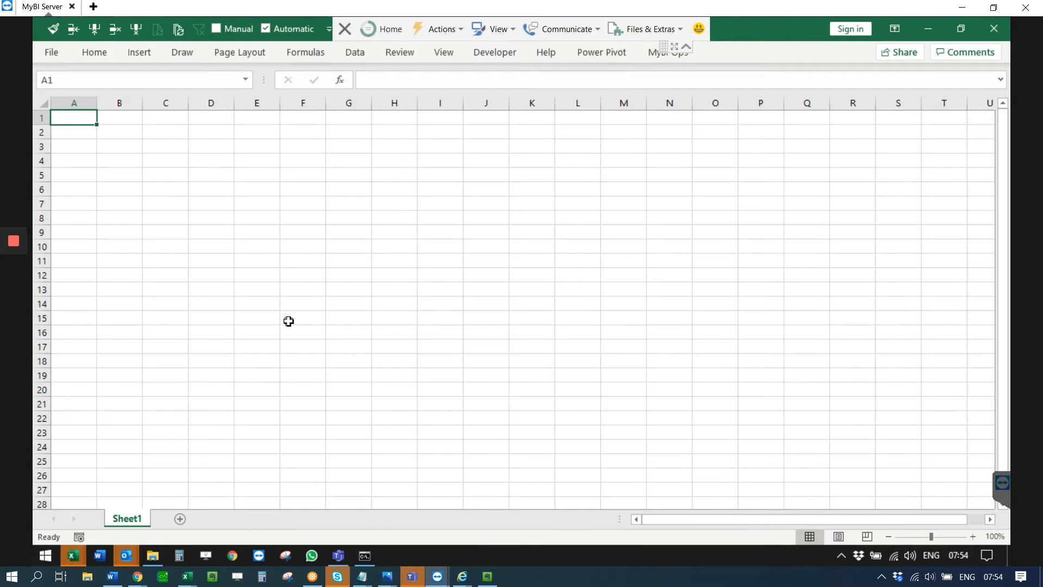
Step: Switch back to the checklist in MyBI Refresh ALL.xlsm and follow step 7's link to the CSV build processing table
{"action": "key", "text": "alt+Tab"}
{"action": "key", "text": "alt+Tab"}
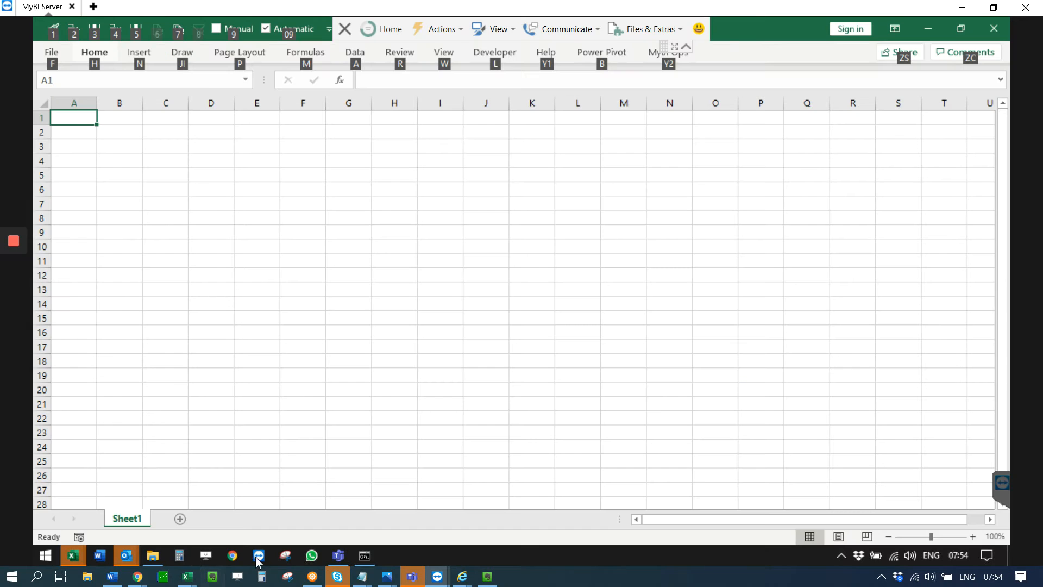
{"action": "mouse_move", "coordinate": [72, 555]}
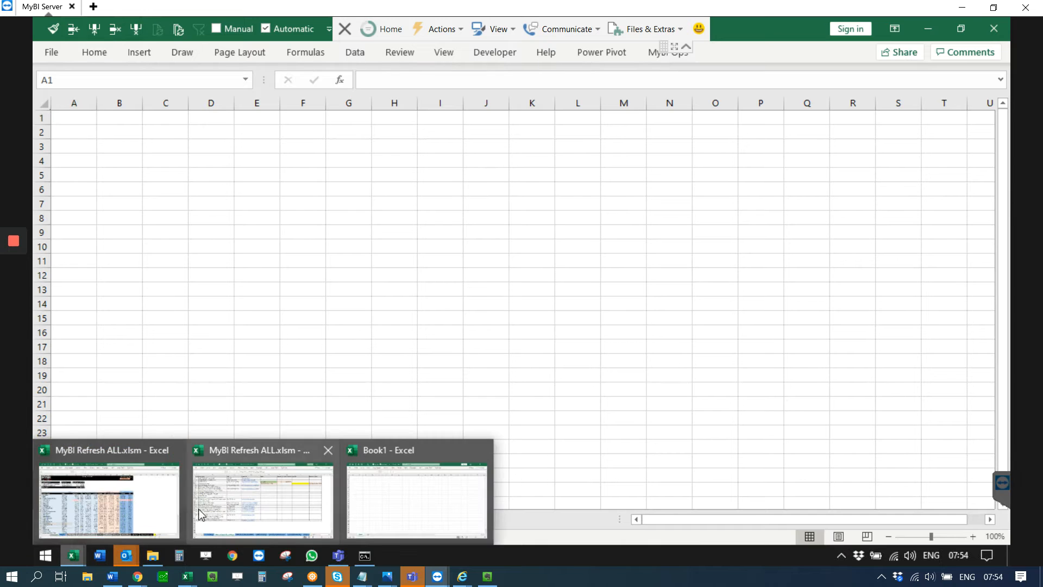
{"action": "left_click", "coordinate": [106, 496]}
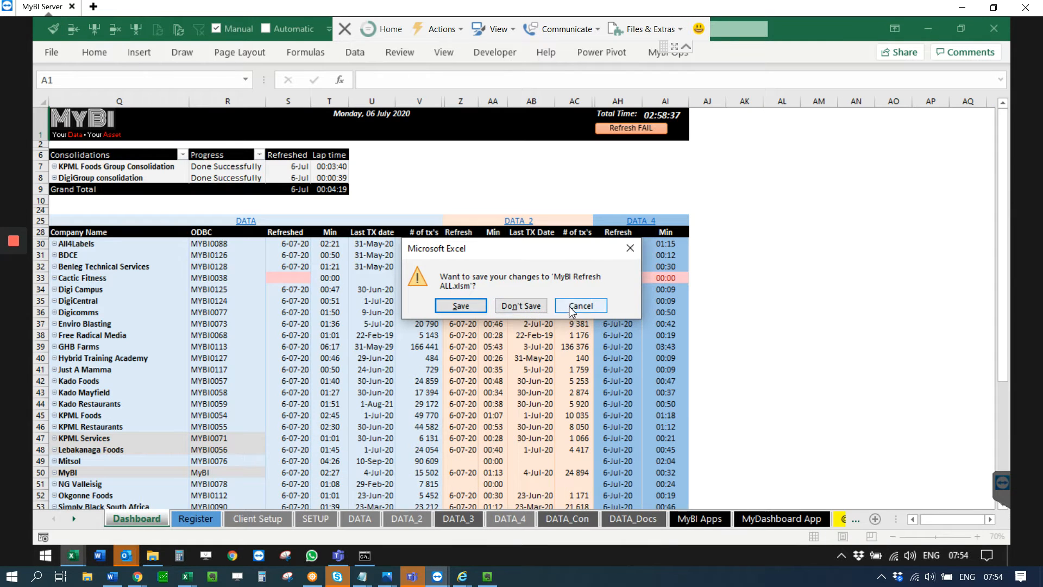
{"action": "left_click", "coordinate": [72, 555]}
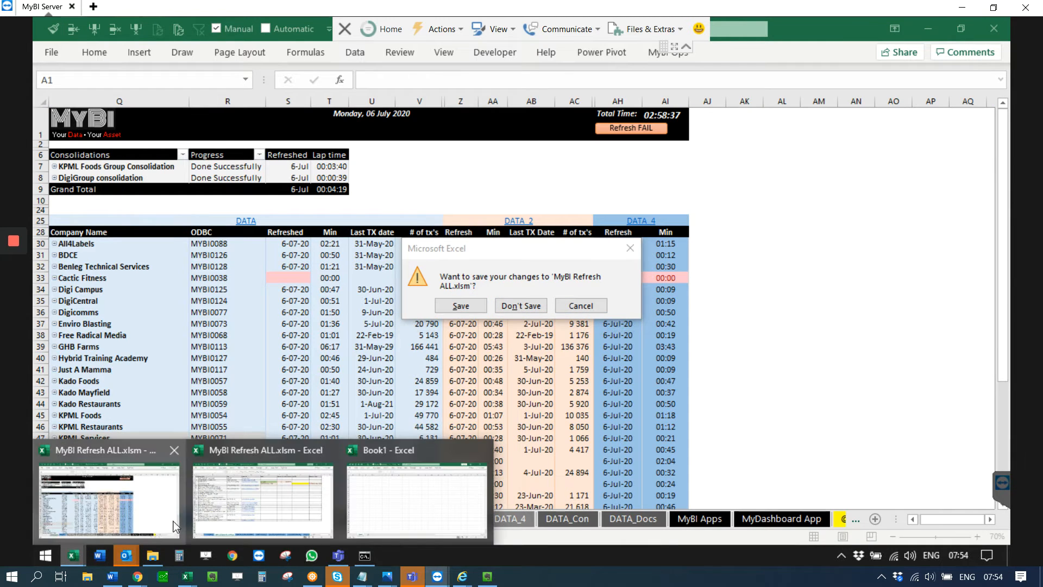
{"action": "left_click", "coordinate": [223, 512]}
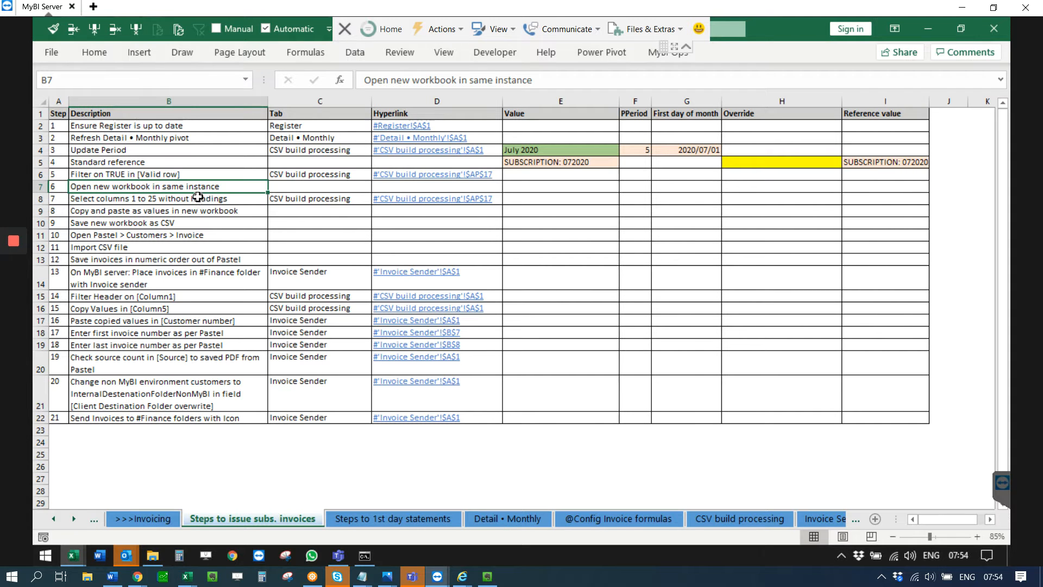
{"action": "left_click", "coordinate": [103, 203]}
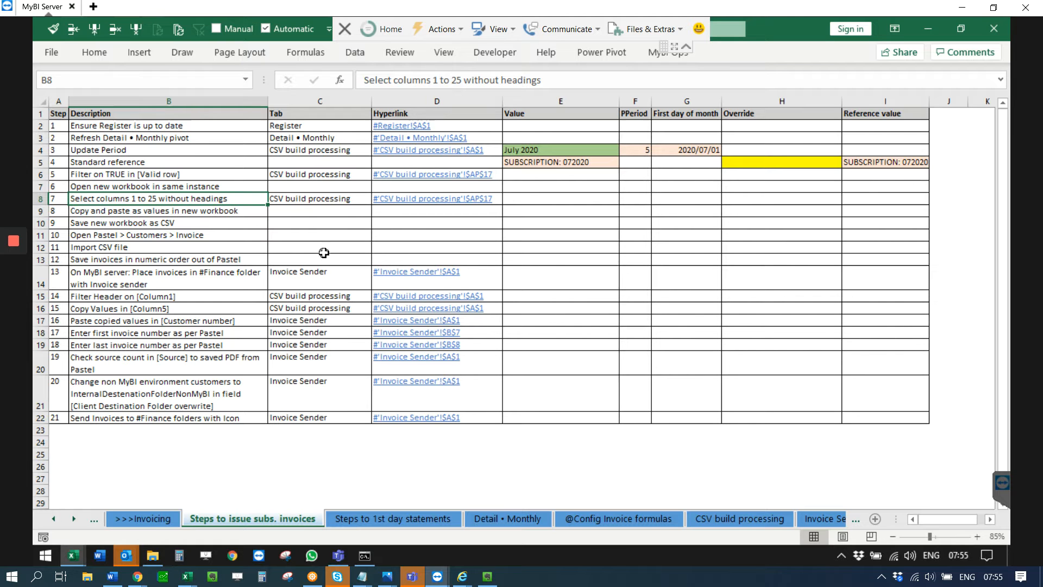
{"action": "left_click", "coordinate": [424, 200]}
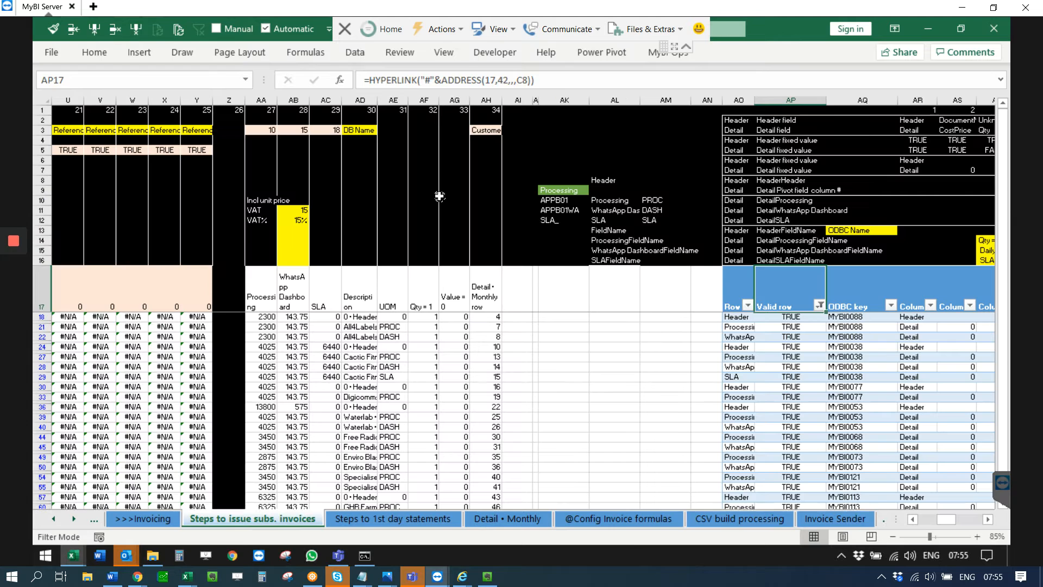
Step: Examine the CSV build table's headings from Column1 across to the last column and back
{"action": "left_click", "coordinate": [924, 294]}
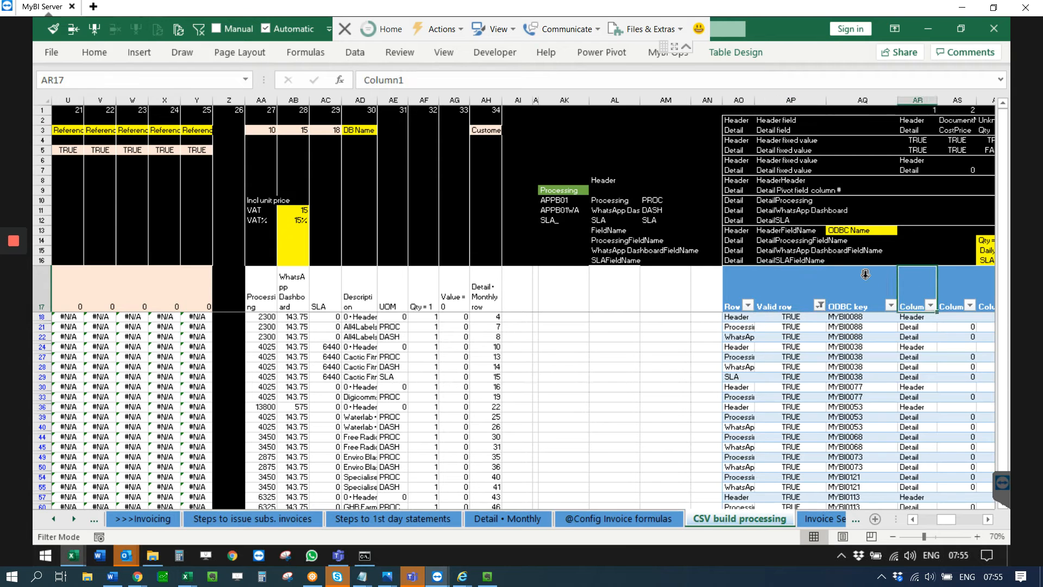
{"action": "key", "text": "Right"}
{"action": "key", "text": "Right"}
{"action": "key", "text": "Right"}
{"action": "key", "text": "Left"}
{"action": "key", "text": "Left"}
{"action": "key", "text": "Left"}
{"action": "key", "text": "Left"}
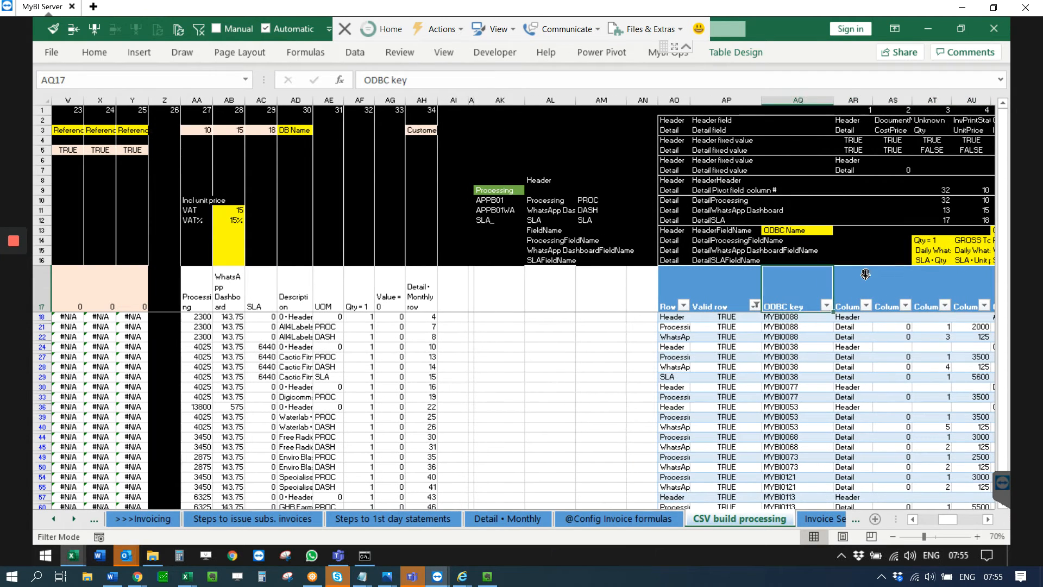
{"action": "key", "text": "Right"}
{"action": "key", "text": "ctrl+Right"}
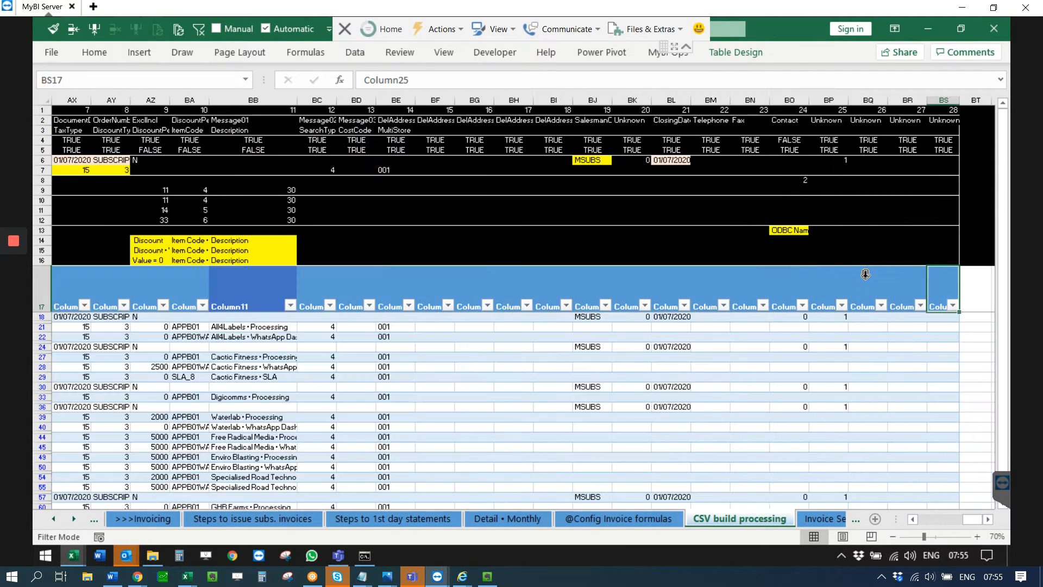
{"action": "key", "text": "Left"}
{"action": "key", "text": "Left"}
{"action": "key", "text": "Left"}
{"action": "key", "text": "Left"}
{"action": "key", "text": "Left"}
{"action": "key", "text": "Left"}
{"action": "key", "text": "Left"}
{"action": "key", "text": "Left"}
{"action": "key", "text": "Left"}
{"action": "key", "text": "Left"}
{"action": "key", "text": "Left"}
{"action": "key", "text": "Left"}
{"action": "key", "text": "Left"}
{"action": "key", "text": "Left"}
{"action": "key", "text": "Left"}
{"action": "key", "text": "Left"}
{"action": "key", "text": "Left"}
{"action": "key", "text": "Left"}
{"action": "key", "text": "Left"}
{"action": "key", "text": "Left"}
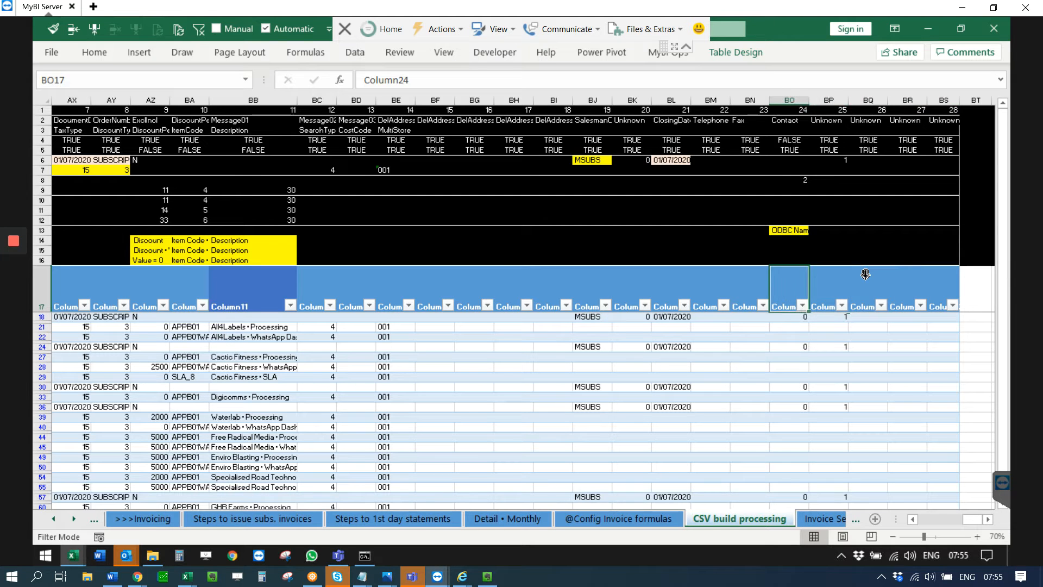
{"action": "key", "text": "Left"}
{"action": "key", "text": "Left"}
{"action": "key", "text": "Left"}
{"action": "key", "text": "Left"}
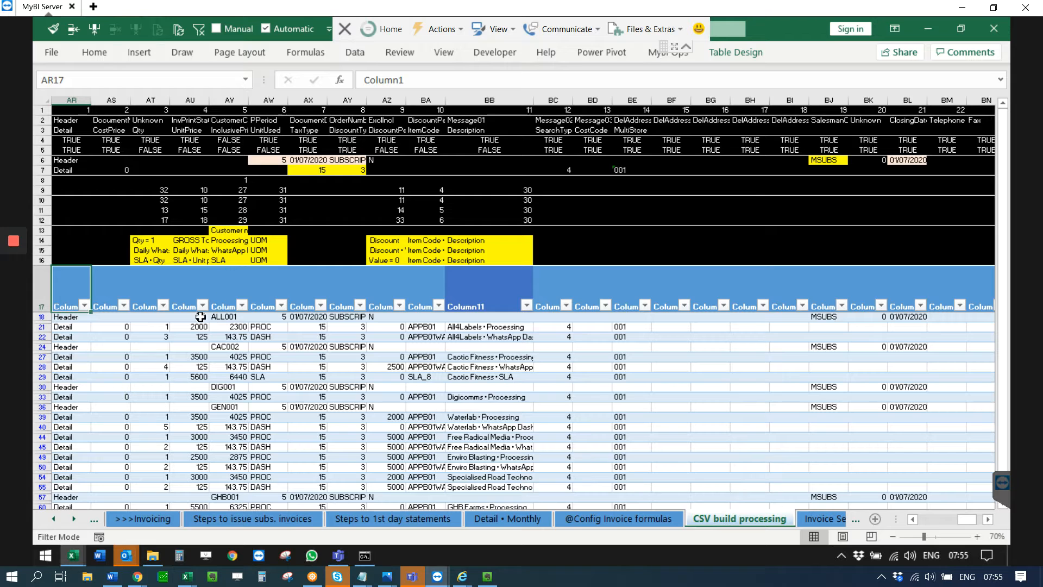
Step: Select the filtered CSV build table data from column AR to BS without the headings
{"action": "left_click", "coordinate": [231, 318]}
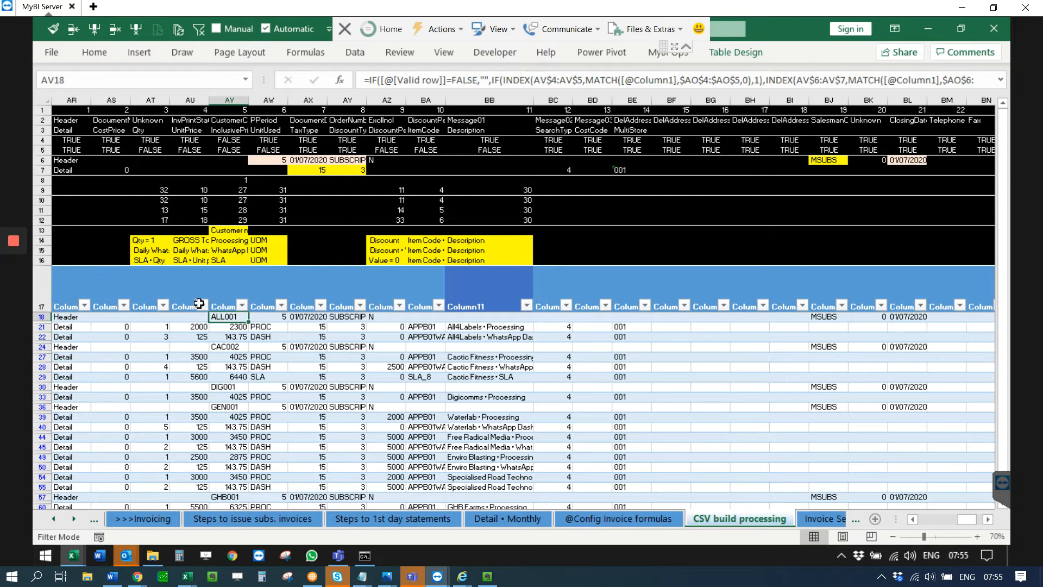
{"action": "left_click", "coordinate": [115, 284]}
{"action": "left_click", "coordinate": [63, 286]}
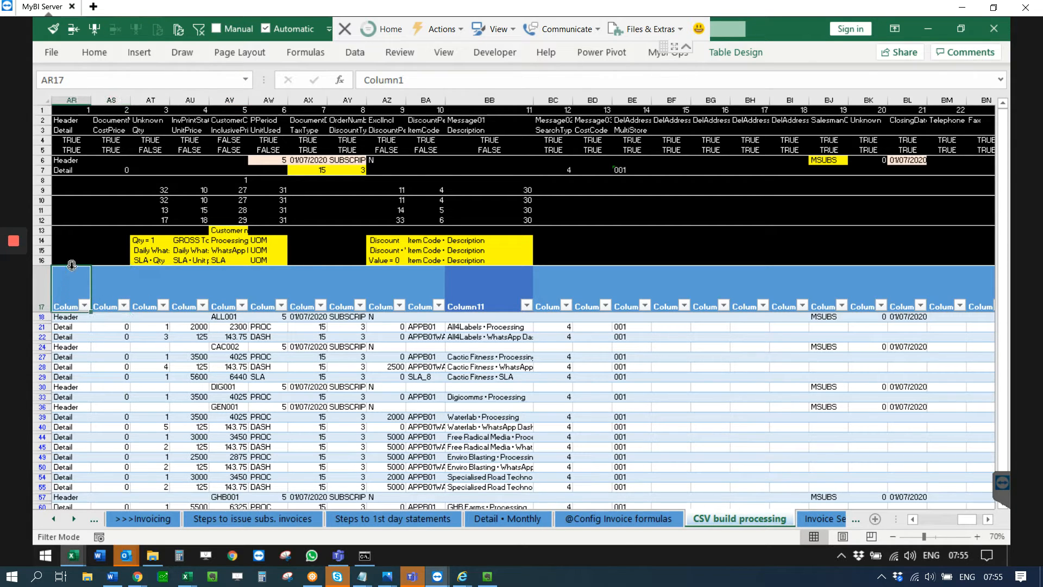
{"action": "left_click_drag", "start_coordinate": [72, 265], "coordinate": [950, 312]}
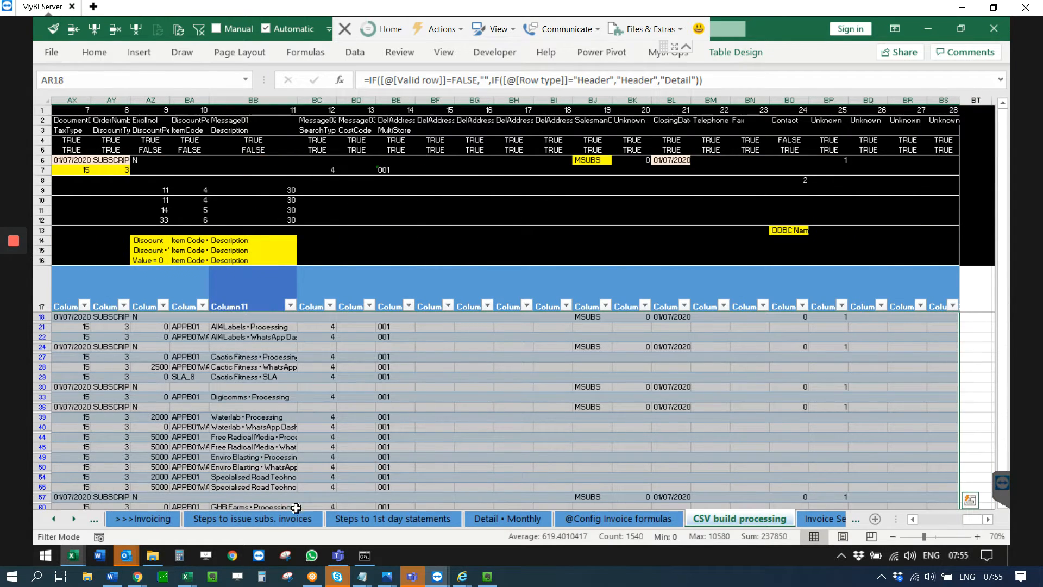
Step: Follow checklist step 7's link on Steps to issue subs. invoices again and copy the filtered data in columns AR to BS without headings
{"action": "left_click", "coordinate": [239, 519]}
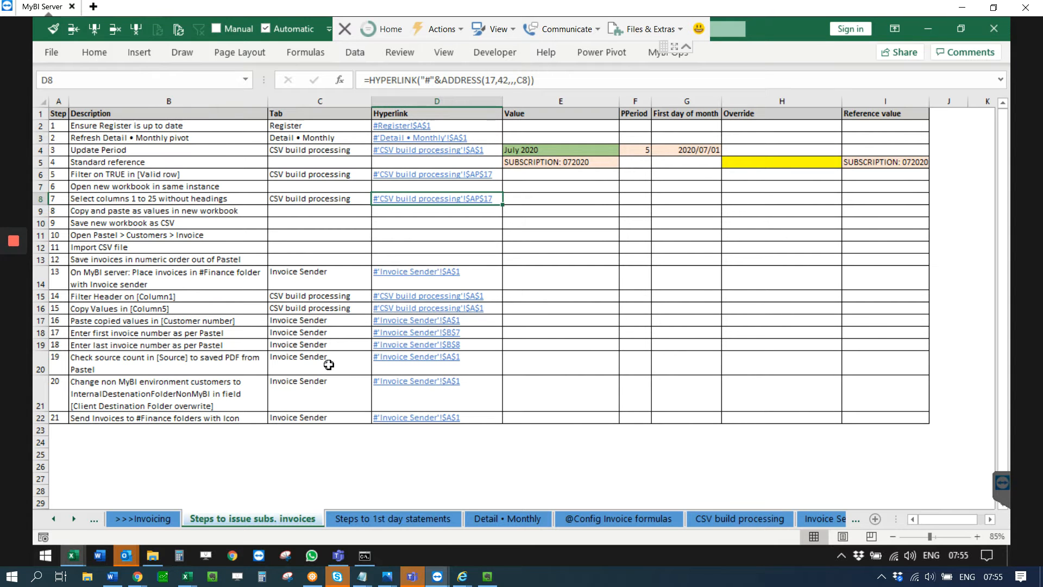
{"action": "left_click", "coordinate": [425, 198]}
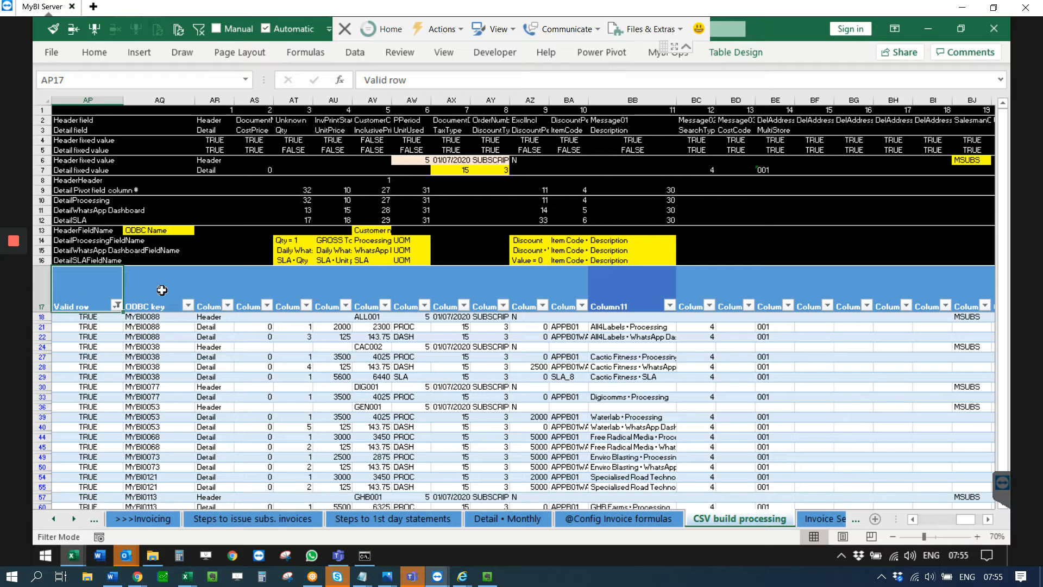
{"action": "left_click", "coordinate": [203, 283]}
{"action": "left_click_drag", "start_coordinate": [214, 271], "coordinate": [945, 307]}
{"action": "key", "text": "ctrl+c"}
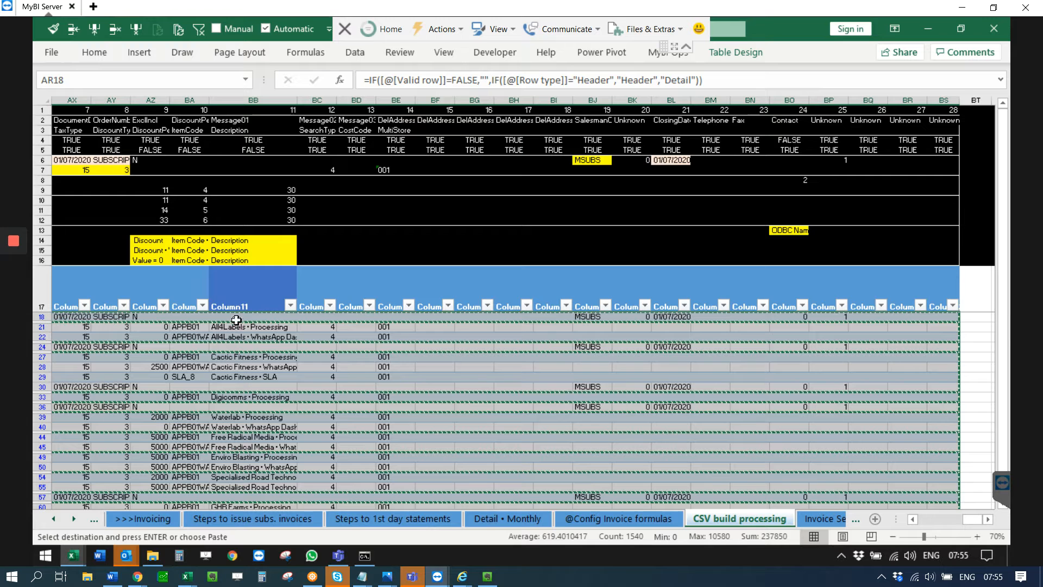
Step: Switch to Book1 and paste the copied CSV build data as values from cell A1
{"action": "mouse_move", "coordinate": [20, 326]}
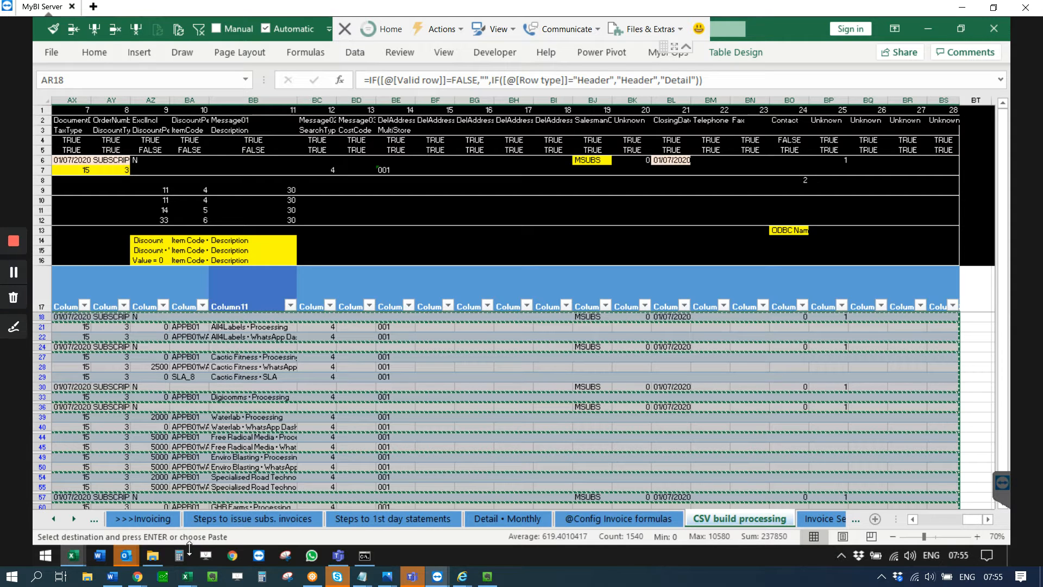
{"action": "left_click", "coordinate": [72, 555]}
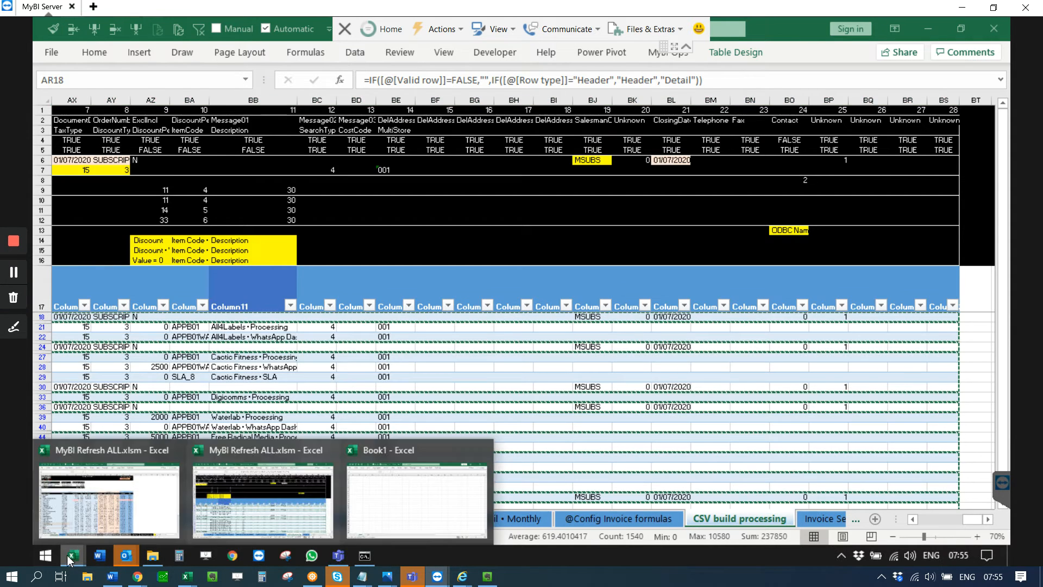
{"action": "left_click", "coordinate": [395, 513]}
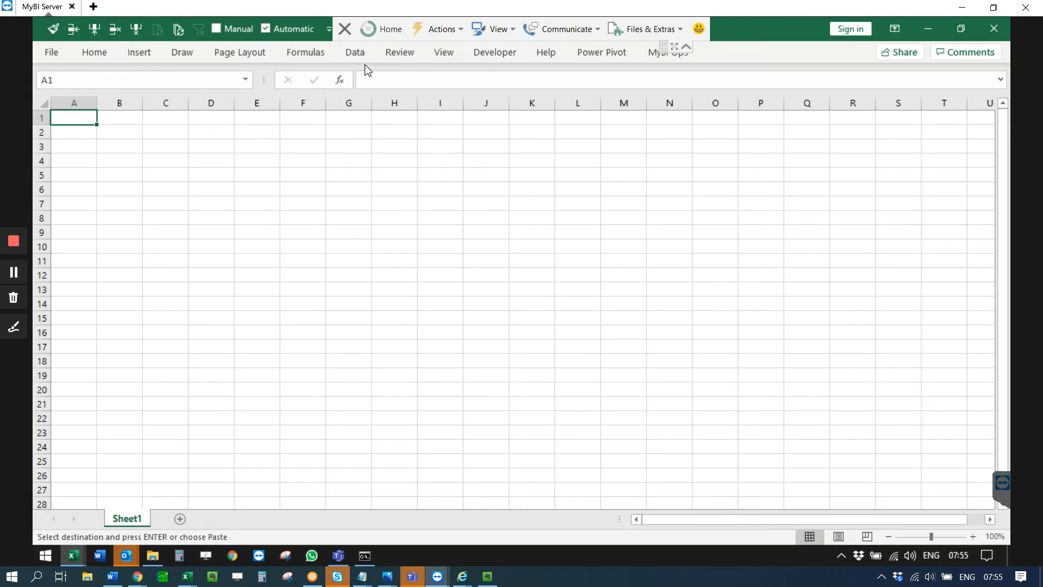
{"action": "left_click", "coordinate": [686, 46]}
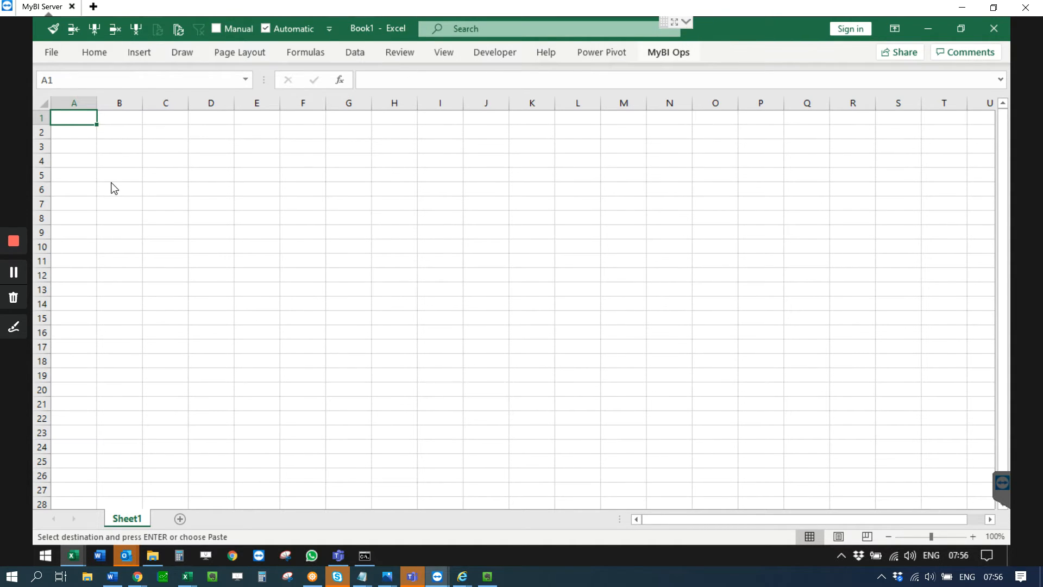
{"action": "left_click", "coordinate": [51, 53]}
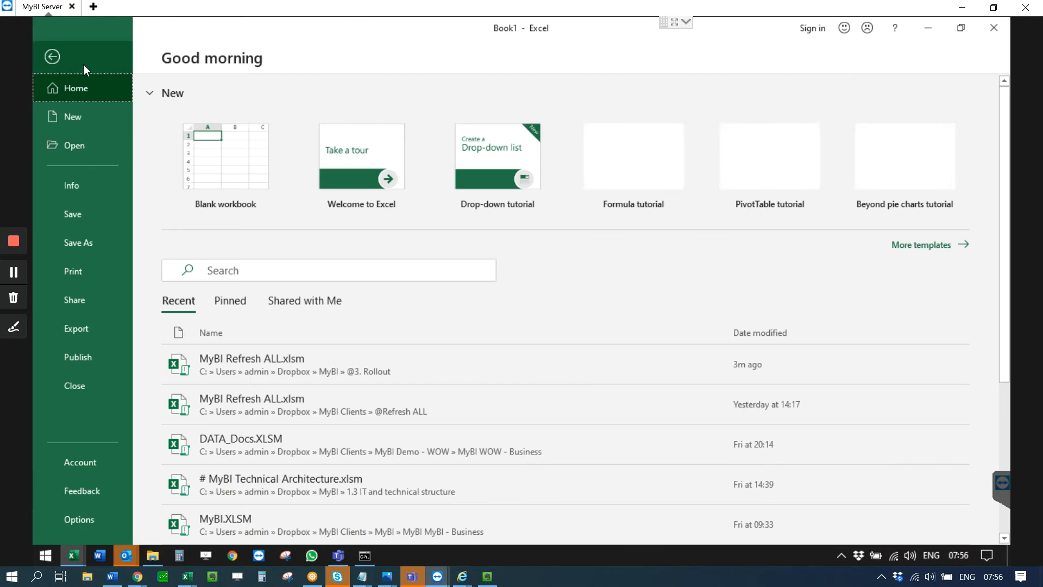
{"action": "key", "text": "Escape"}
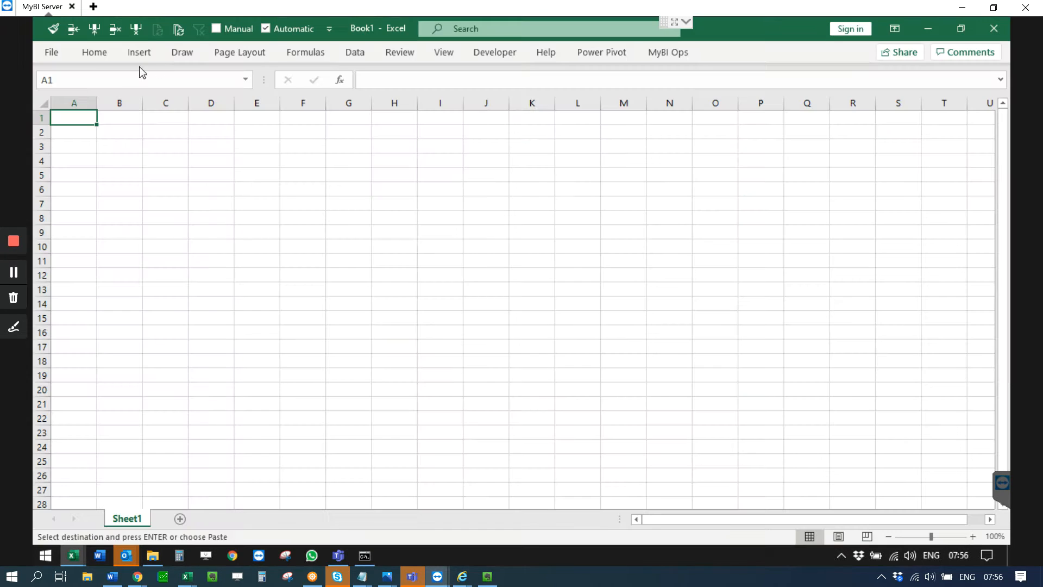
{"action": "left_click", "coordinate": [93, 54]}
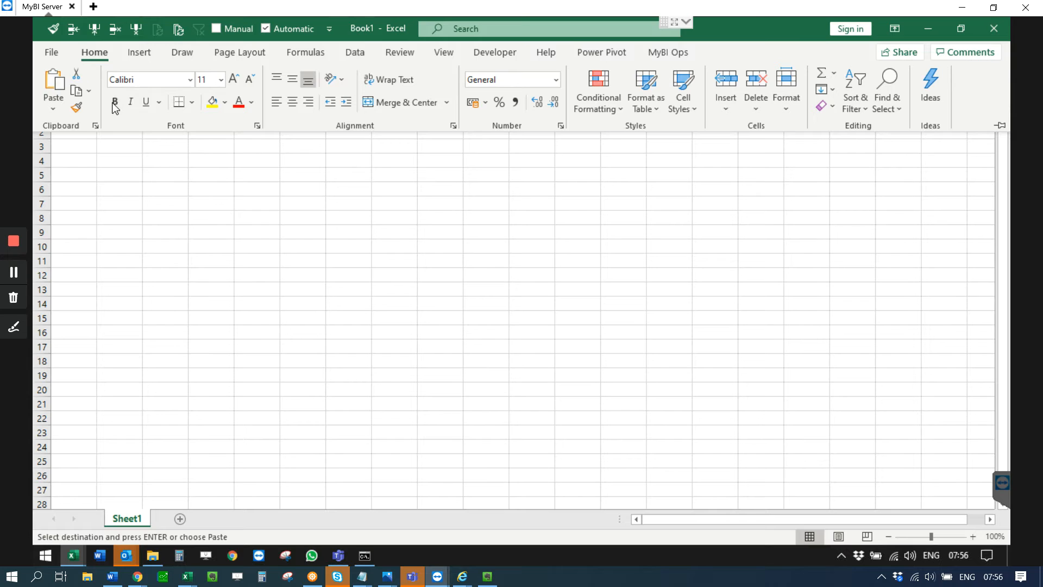
{"action": "left_click", "coordinate": [55, 111]}
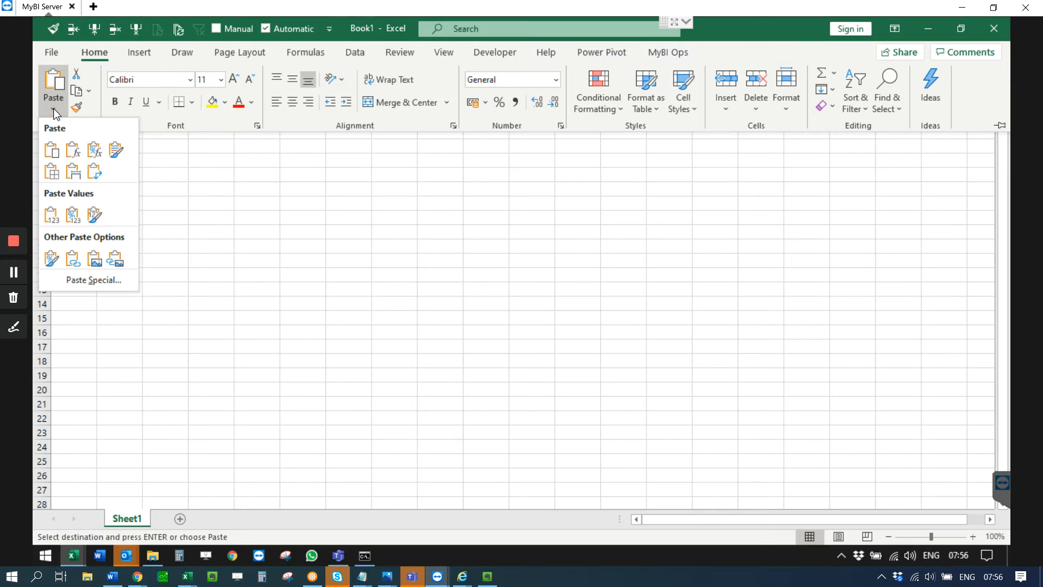
{"action": "left_click", "coordinate": [51, 214]}
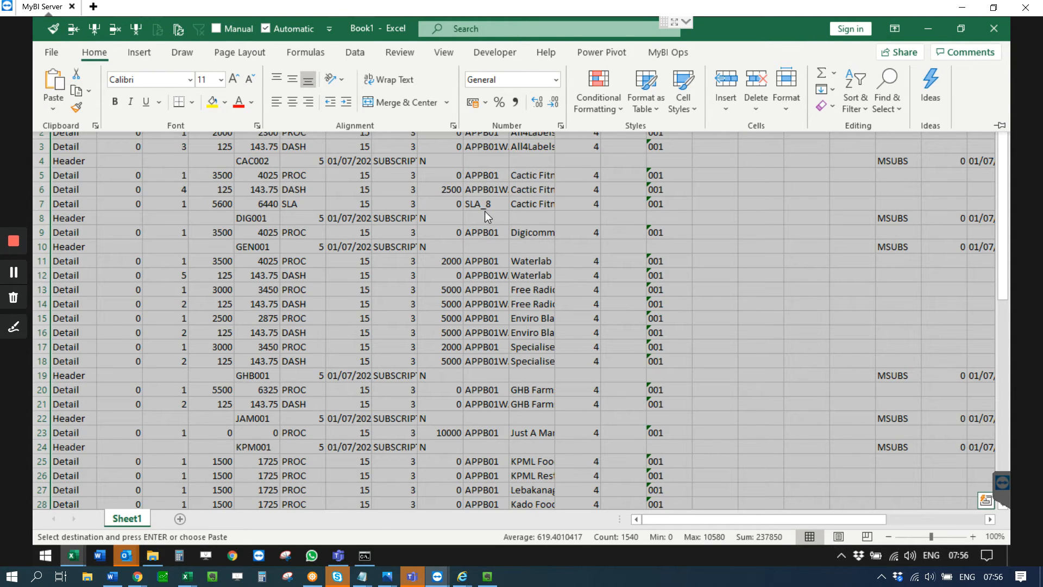
{"action": "left_click", "coordinate": [472, 205]}
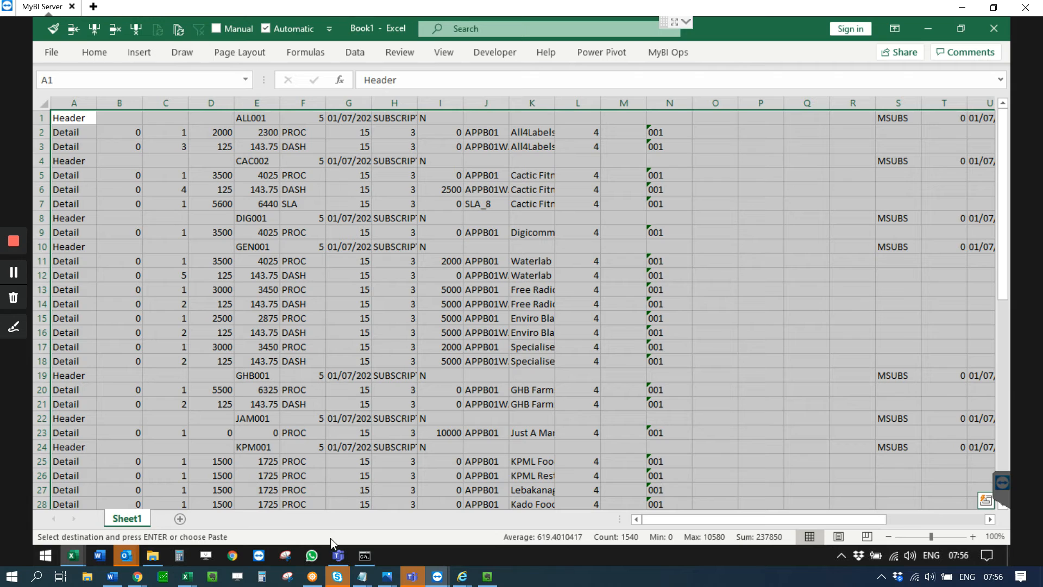
Step: Return to the Steps to issue subs. invoices sheet in MyBI Refresh ALL.xlsm and go to step 9, Save new workbook as CSV
{"action": "left_click", "coordinate": [79, 557]}
{"action": "left_click", "coordinate": [203, 518]}
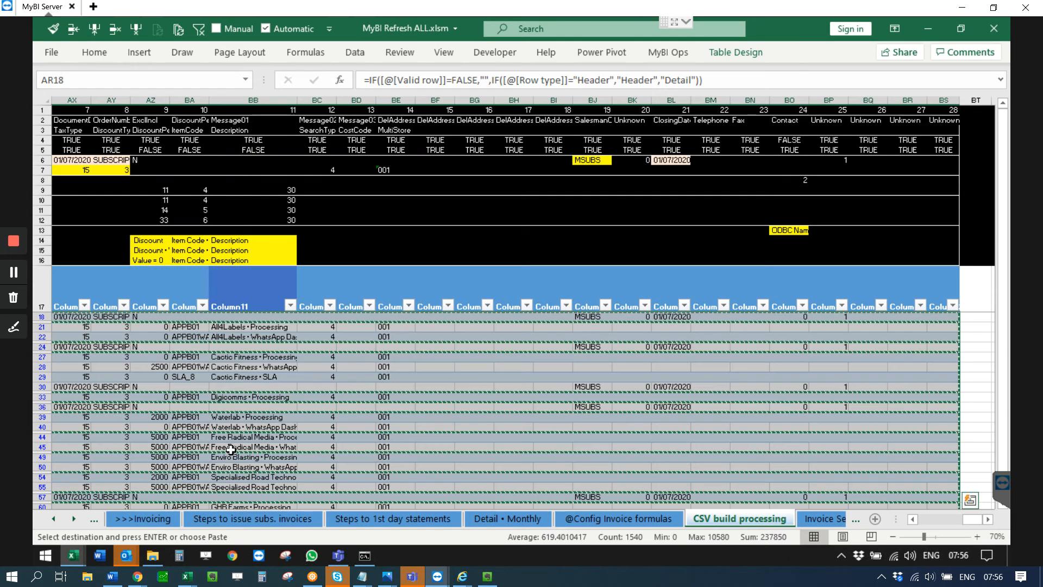
{"action": "left_click", "coordinate": [255, 518]}
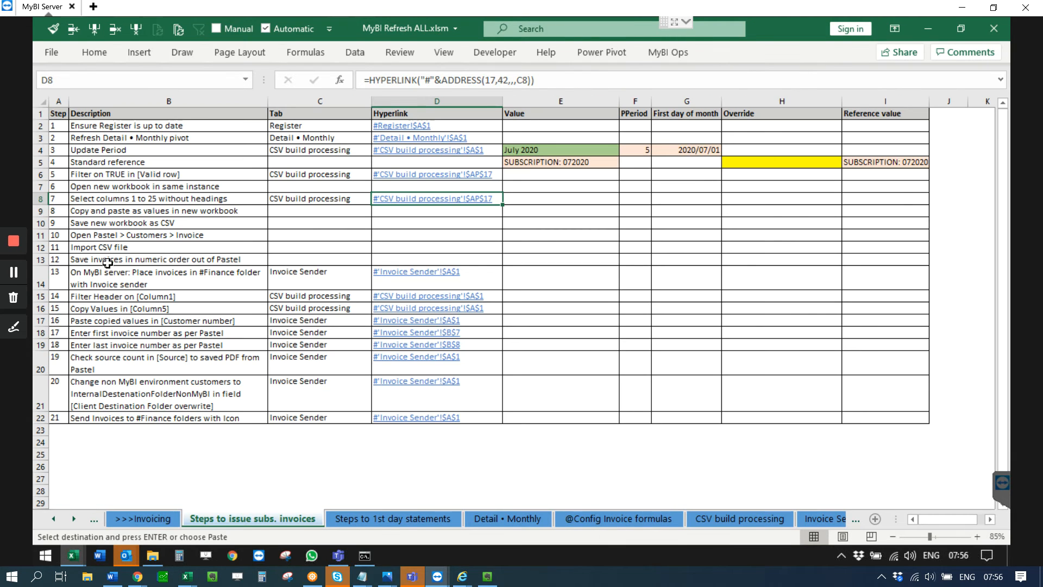
{"action": "left_click", "coordinate": [104, 234]}
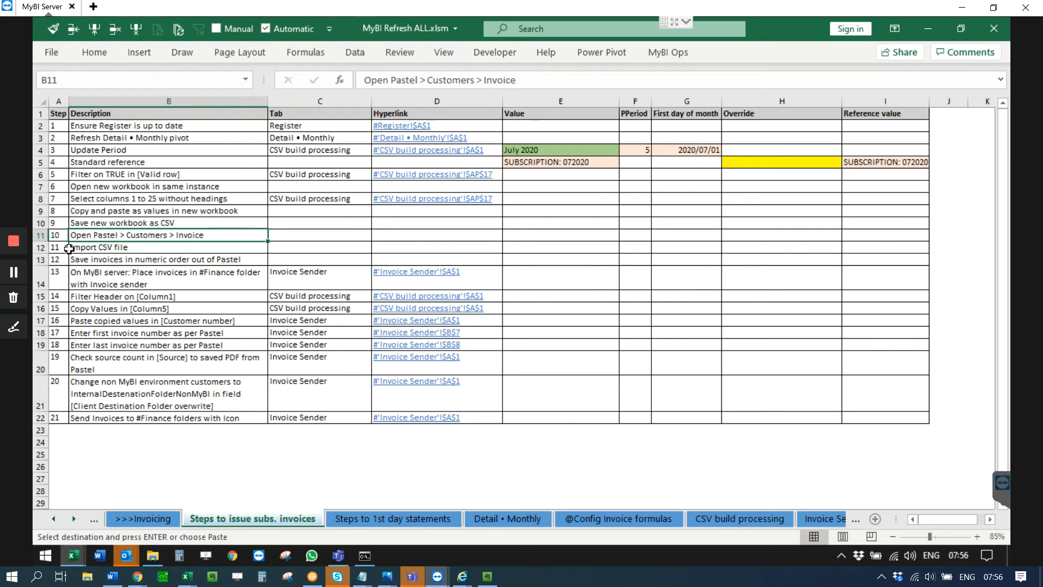
{"action": "left_click", "coordinate": [118, 221]}
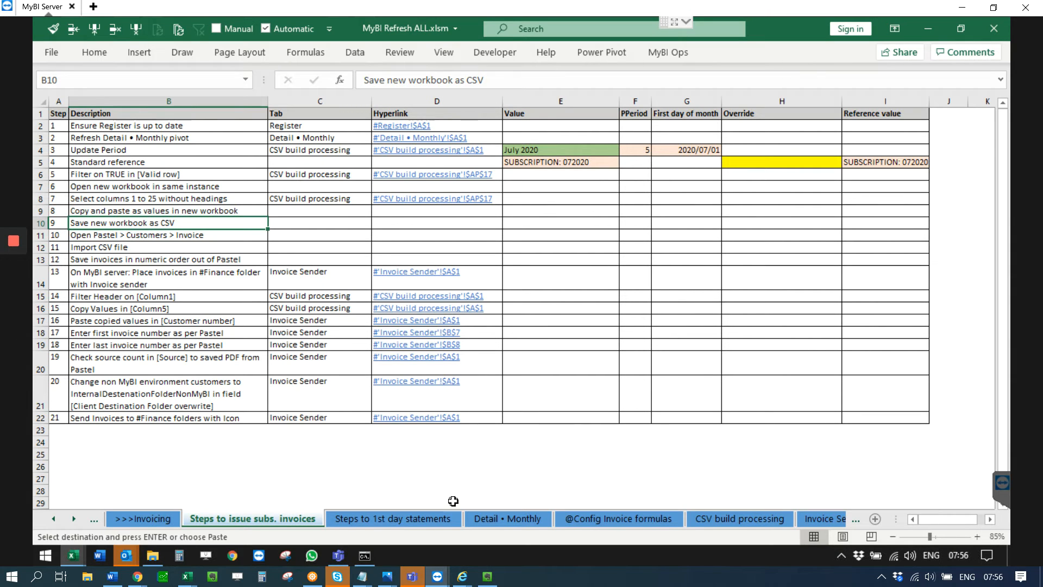
Step: Switch back to Book1 and open the Save As dialog by browsing for a location
{"action": "mouse_move", "coordinate": [76, 558]}
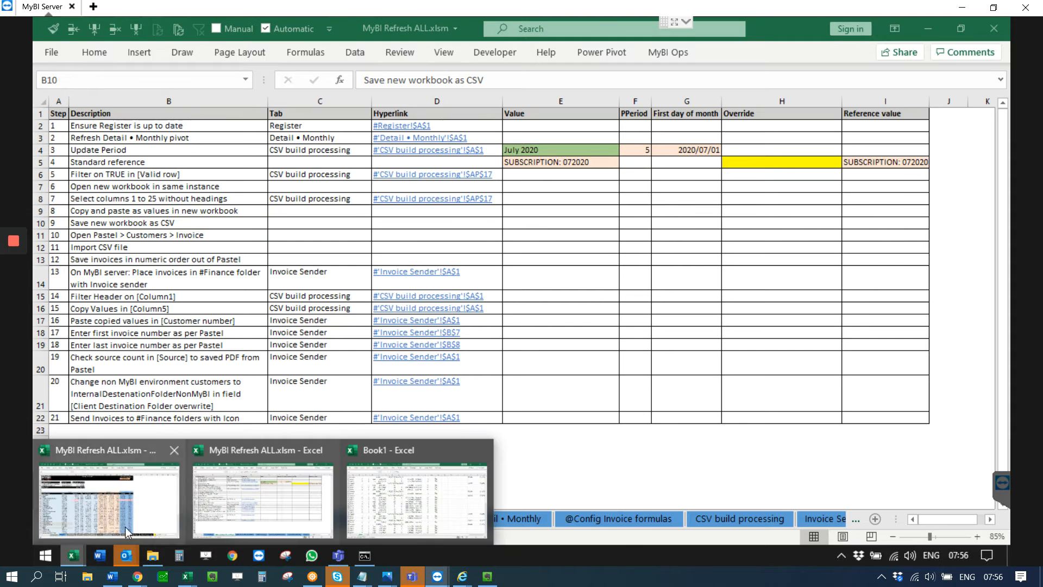
{"action": "left_click", "coordinate": [362, 509]}
{"action": "left_click", "coordinate": [163, 191]}
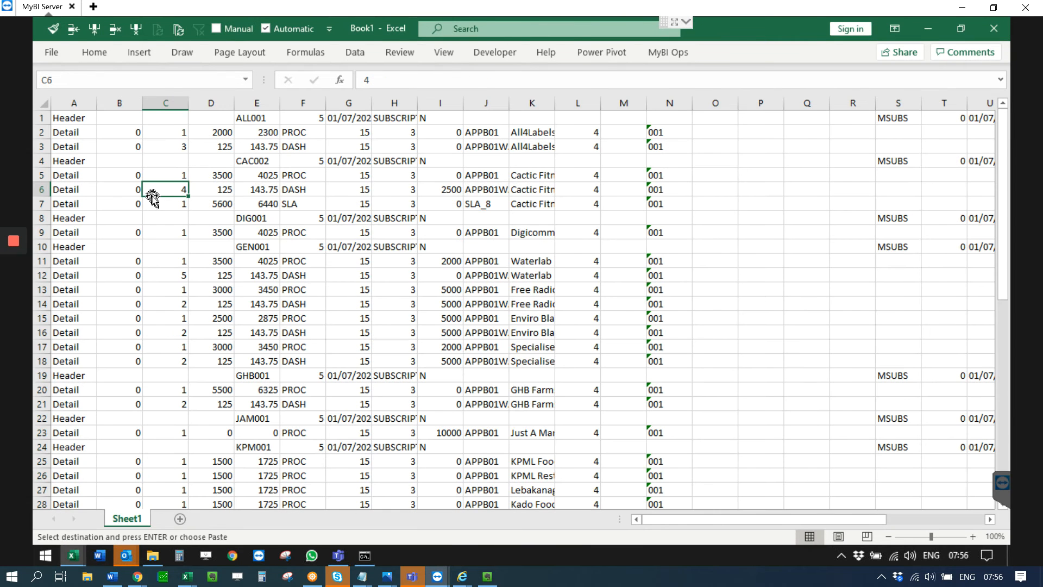
{"action": "left_click", "coordinate": [52, 53]}
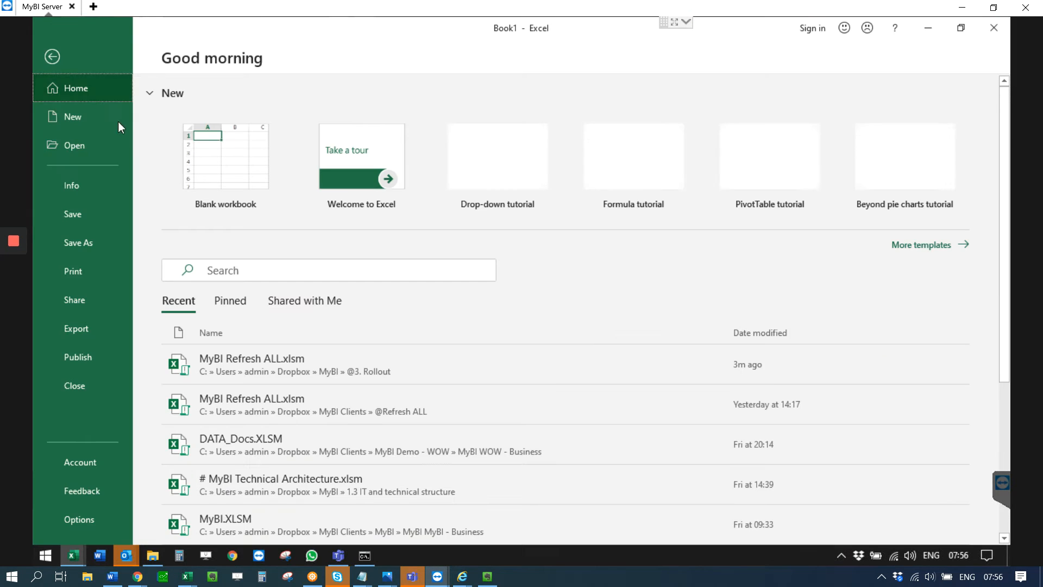
{"action": "left_click", "coordinate": [99, 247]}
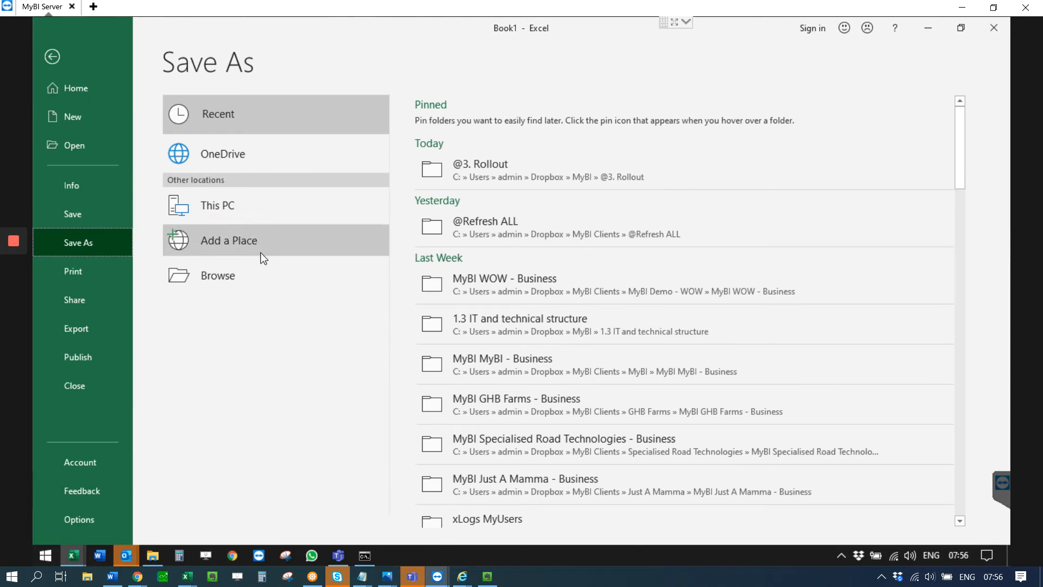
{"action": "left_click", "coordinate": [291, 280]}
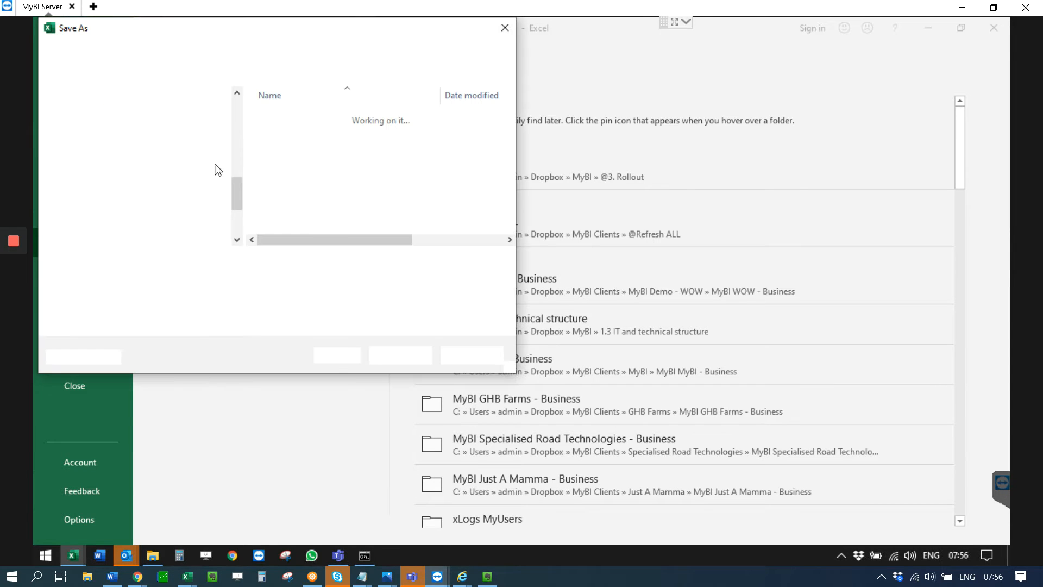
Step: Browse the save location to Dropbox > MyBI > 1.1 Finance • MyBI
{"action": "scroll", "coordinate": [106, 144], "scroll_direction": "up", "scroll_amount": 5}
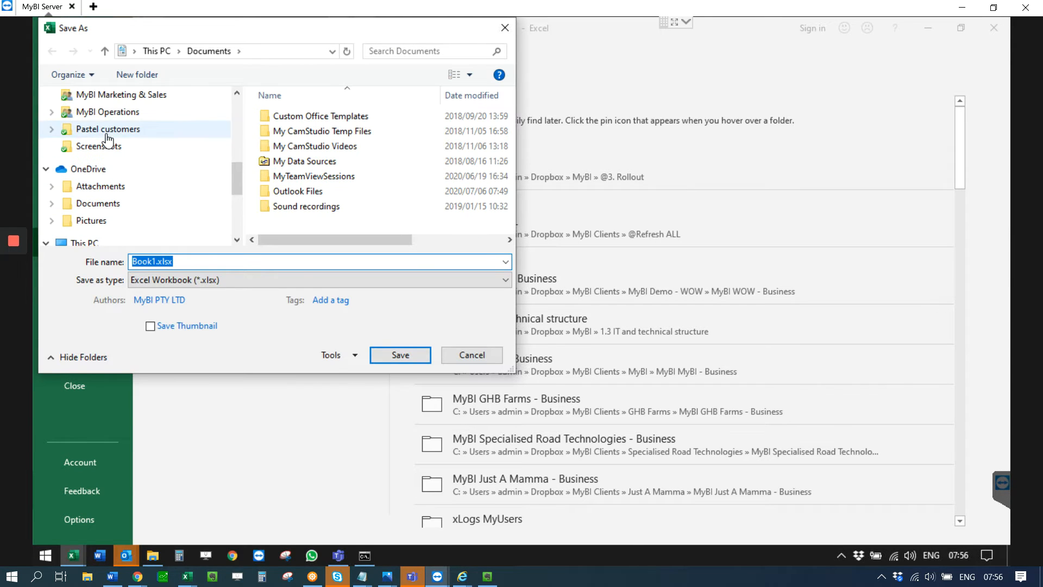
{"action": "scroll", "coordinate": [125, 155], "scroll_direction": "up", "scroll_amount": 3}
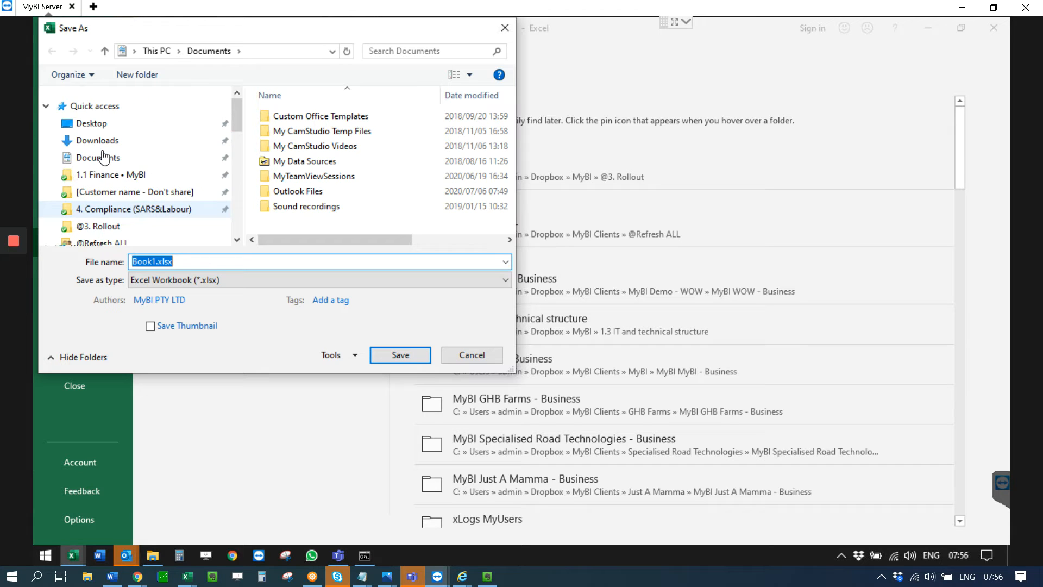
{"action": "scroll", "coordinate": [125, 185], "scroll_direction": "down", "scroll_amount": 4}
{"action": "left_click", "coordinate": [109, 192]}
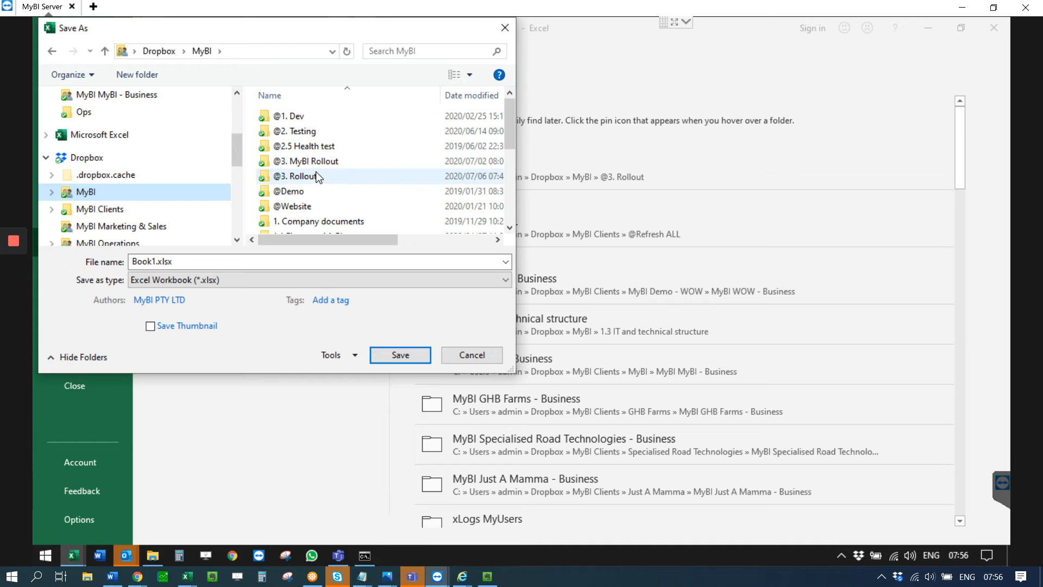
{"action": "scroll", "coordinate": [310, 190], "scroll_direction": "down", "scroll_amount": 2}
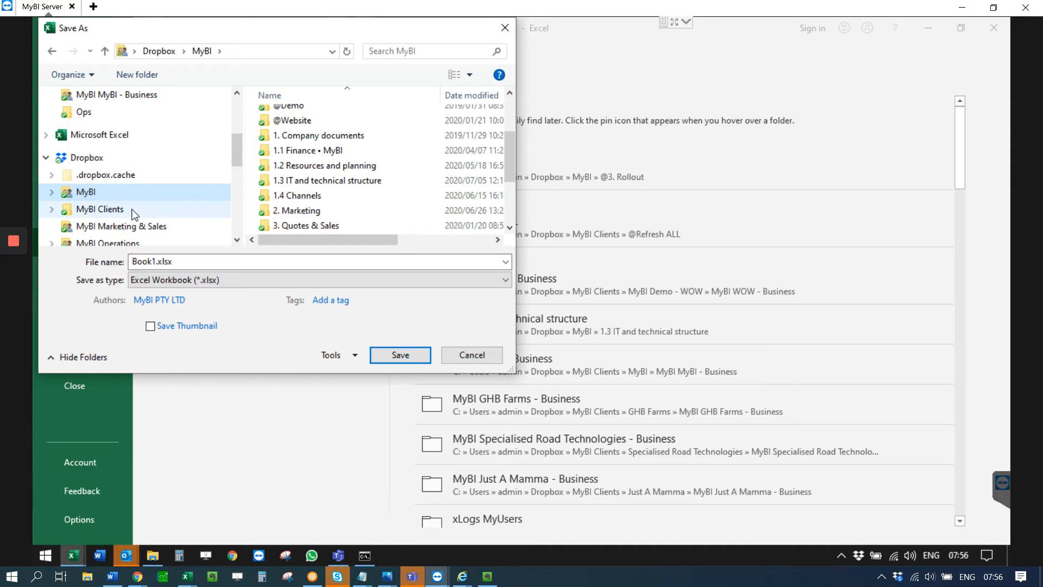
{"action": "scroll", "coordinate": [341, 208], "scroll_direction": "down", "scroll_amount": 1}
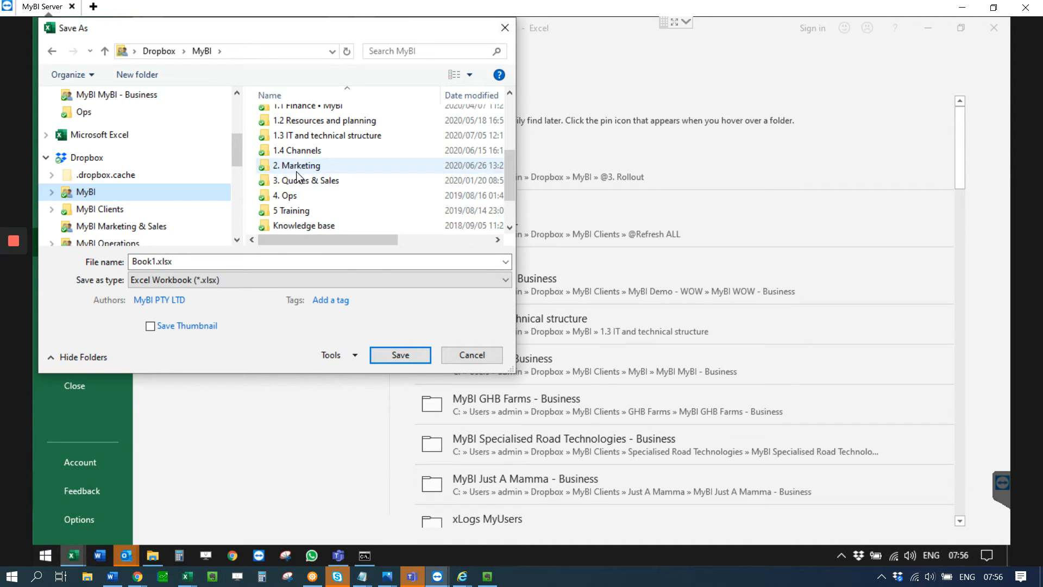
{"action": "left_click", "coordinate": [312, 98]}
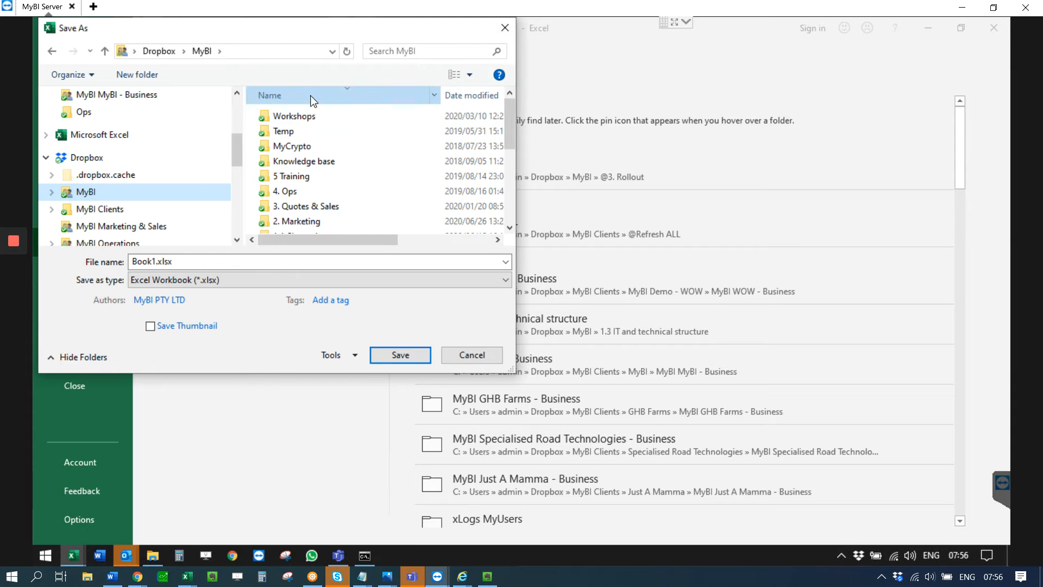
{"action": "left_click", "coordinate": [310, 96]}
{"action": "scroll", "coordinate": [361, 220], "scroll_direction": "down", "scroll_amount": 2}
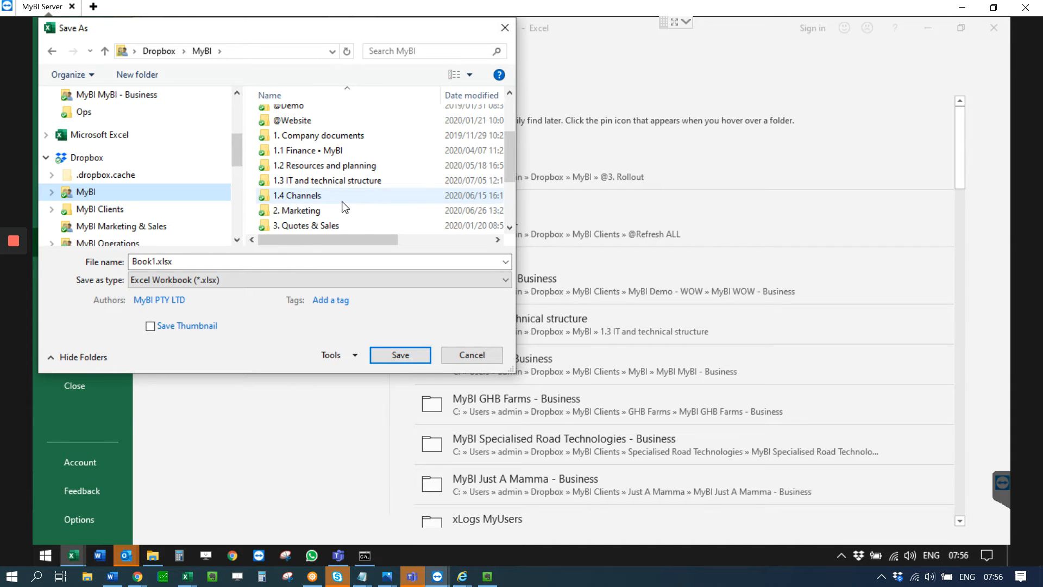
{"action": "double_click", "coordinate": [333, 143]}
Step: Open the Customers > Recurring invoicing subfolder as the save location
{"action": "scroll", "coordinate": [333, 157], "scroll_direction": "down", "scroll_amount": 1}
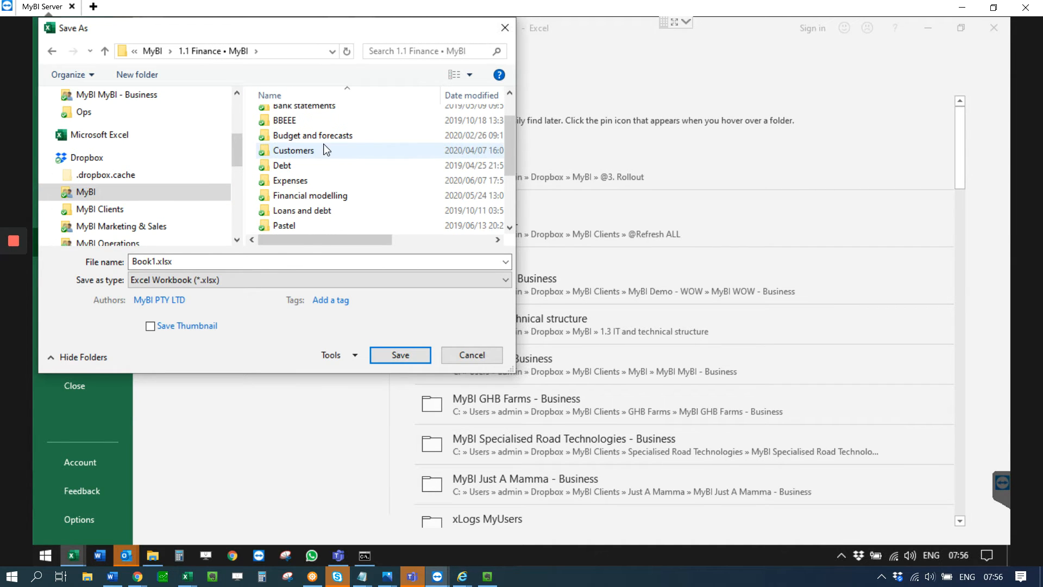
{"action": "left_click", "coordinate": [329, 156]}
{"action": "double_click", "coordinate": [328, 156]}
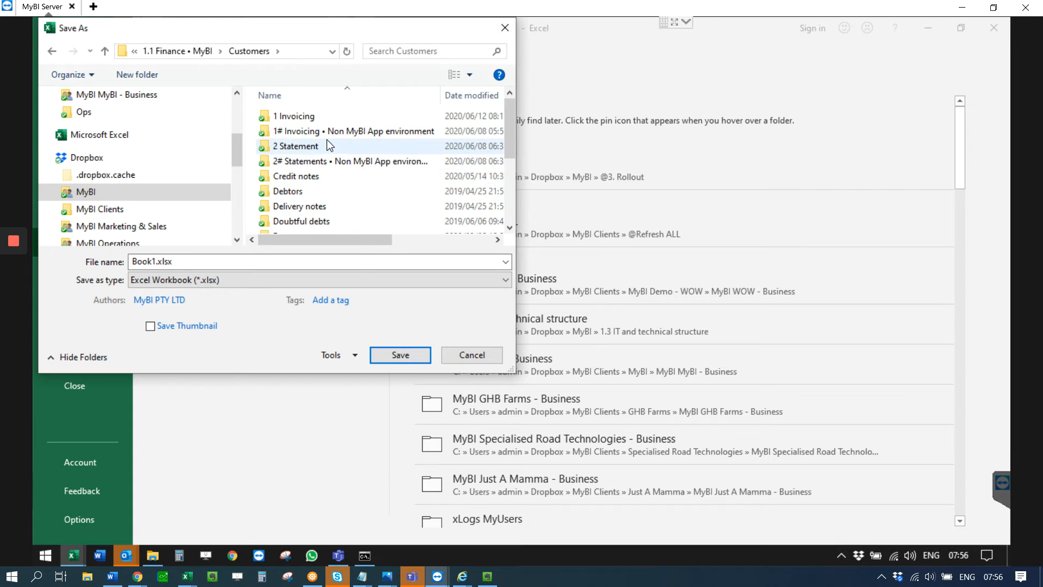
{"action": "scroll", "coordinate": [328, 146], "scroll_direction": "down", "scroll_amount": 2}
{"action": "scroll", "coordinate": [338, 218], "scroll_direction": "down", "scroll_amount": 1}
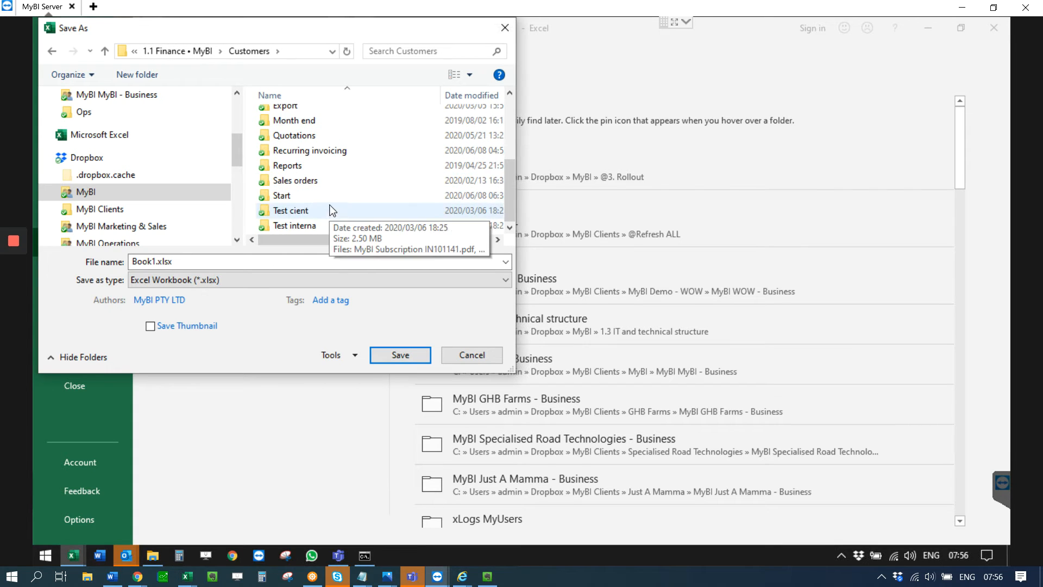
{"action": "double_click", "coordinate": [328, 147]}
Step: Name the file July 2020
{"action": "double_click", "coordinate": [165, 263]}
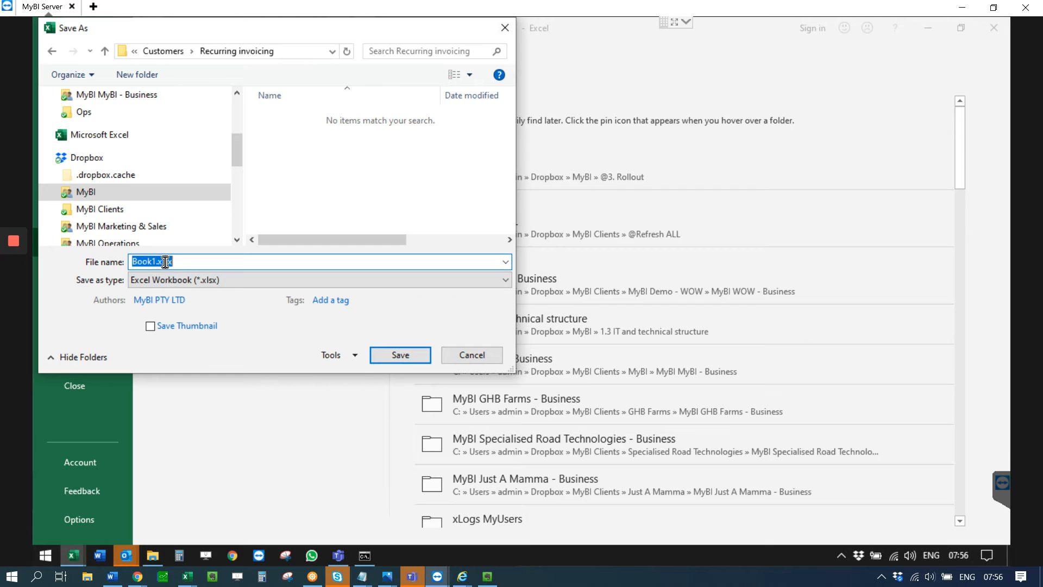
{"action": "left_click_drag", "start_coordinate": [154, 261], "coordinate": [82, 243]}
{"action": "key", "text": "BackSpace"}
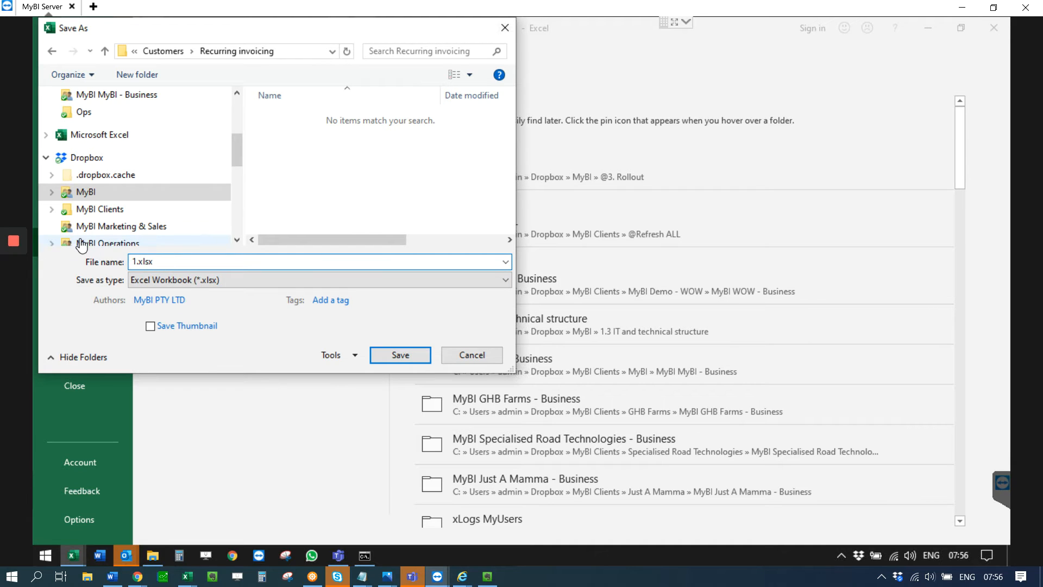
{"action": "type", "text": "KJ"}
{"action": "type", "text": "uly 2020"}
Step: Save the workbook as CSV (Comma delimited) named 072020.csv, basing the name on the existing 052020.csv
{"action": "left_click", "coordinate": [195, 280]}
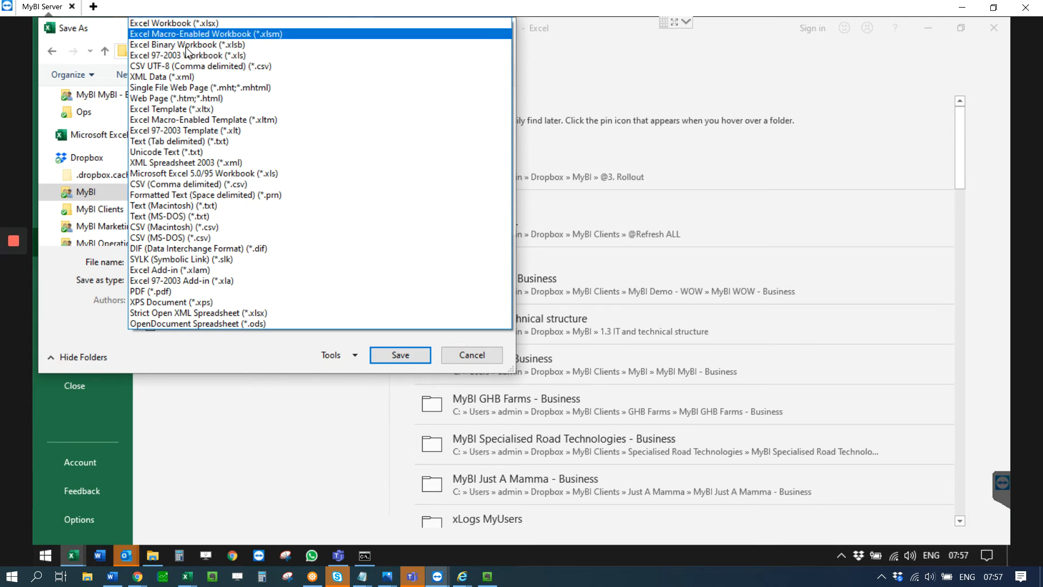
{"action": "left_click", "coordinate": [194, 184]}
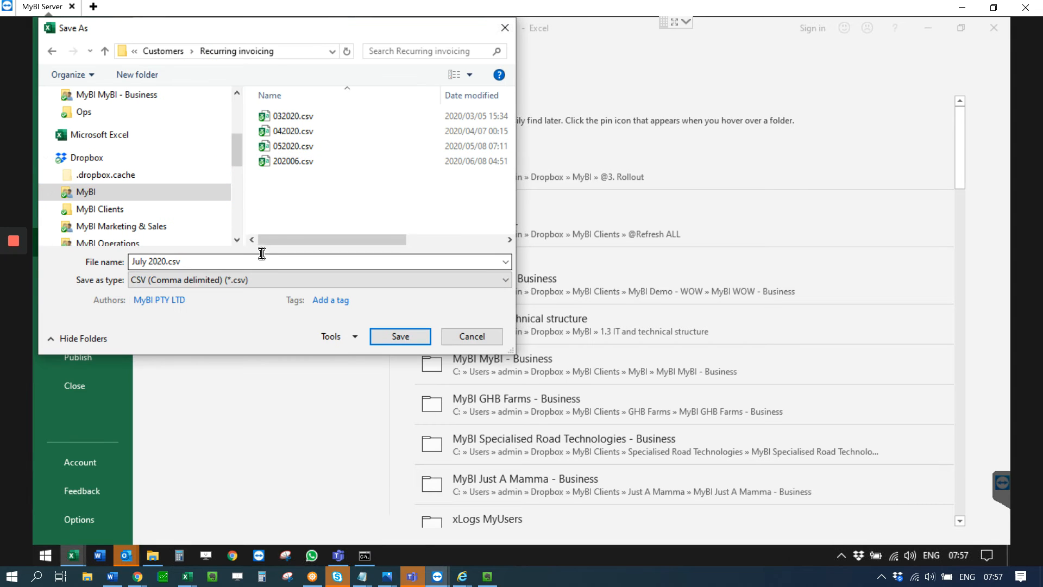
{"action": "left_click", "coordinate": [290, 146]}
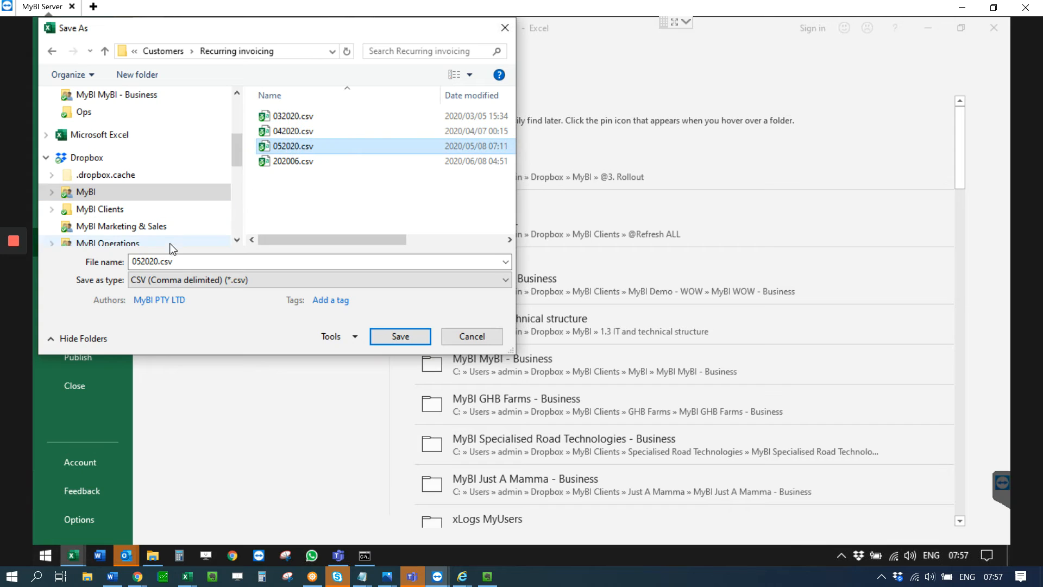
{"action": "double_click", "coordinate": [144, 259]}
{"action": "key", "text": "Left"}
{"action": "key", "text": "Right"}
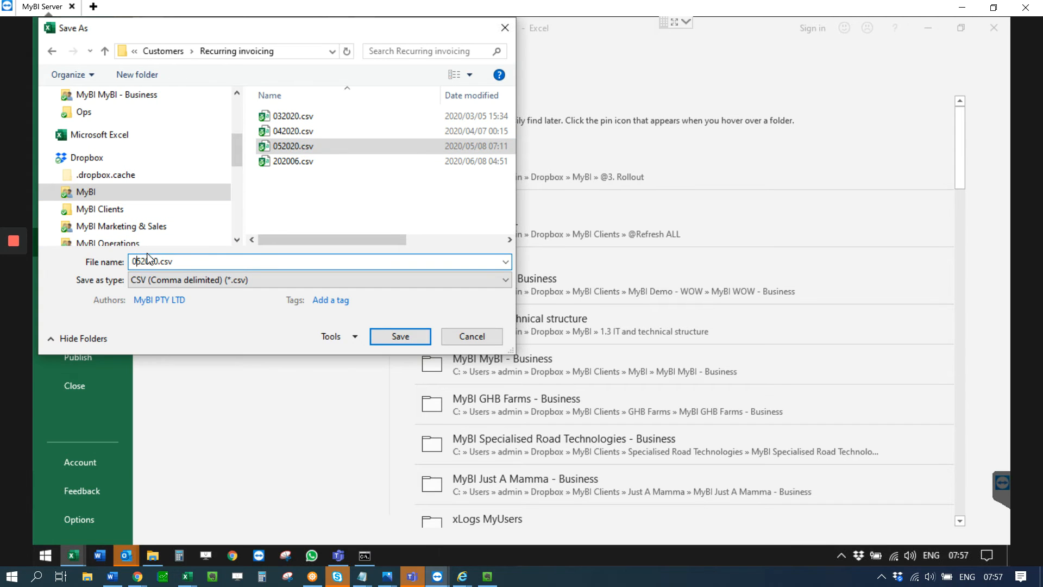
{"action": "key", "text": "BackSpace"}
{"action": "type", "text": "7"}
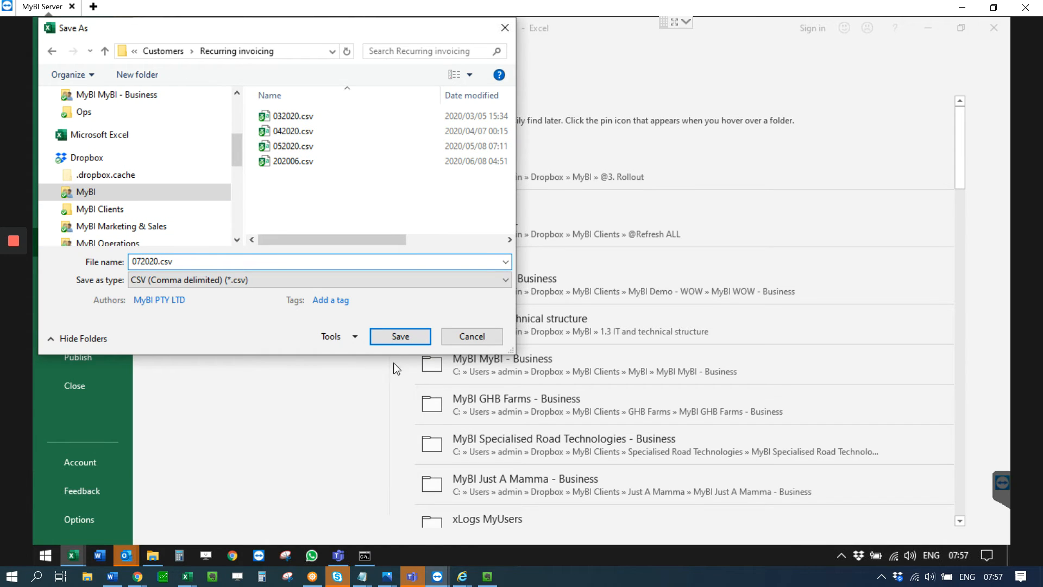
{"action": "left_click", "coordinate": [387, 340]}
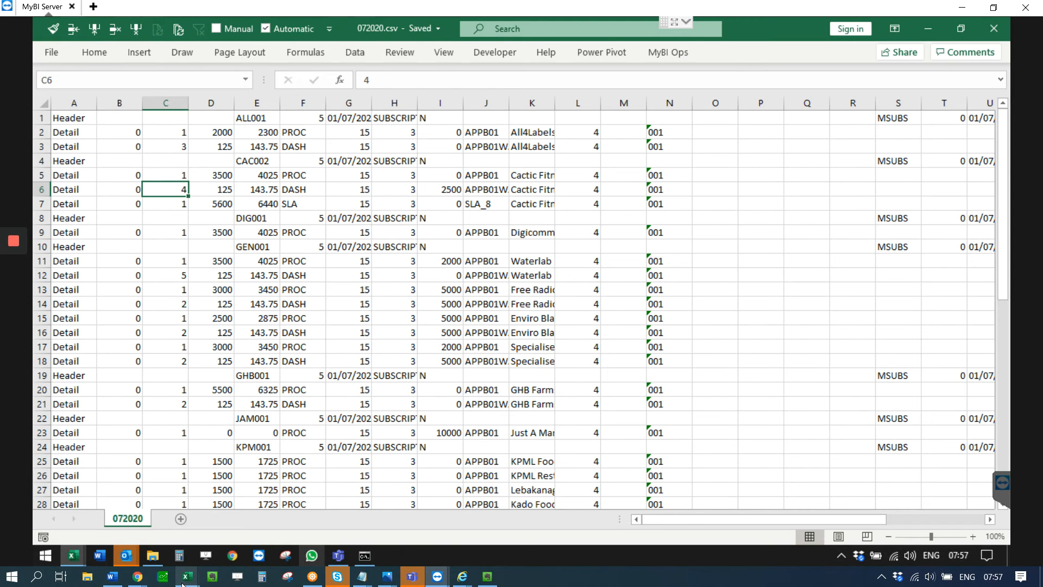
Step: Switch to Pastel Xpress, open the company MyBI (Pty) Ltd [MYBI] and enter the account password
{"action": "left_click", "coordinate": [210, 578]}
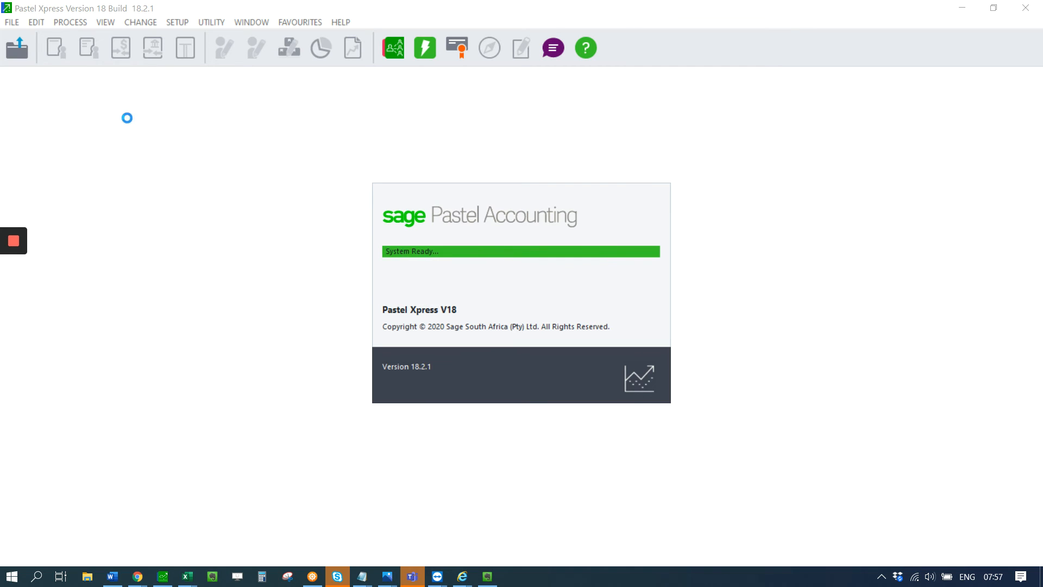
{"action": "left_click", "coordinate": [10, 54]}
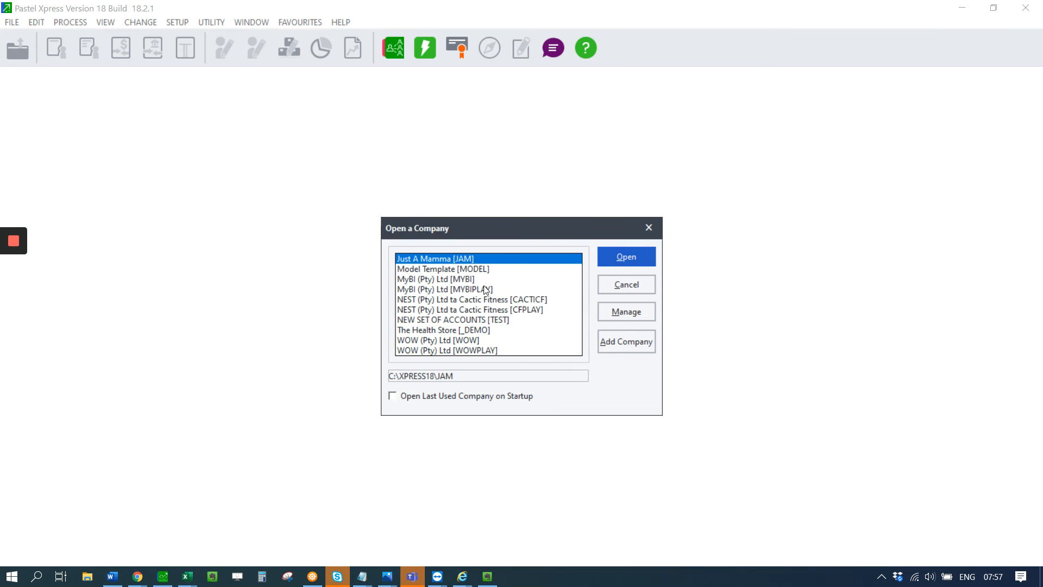
{"action": "left_click", "coordinate": [477, 279]}
{"action": "double_click", "coordinate": [477, 278]}
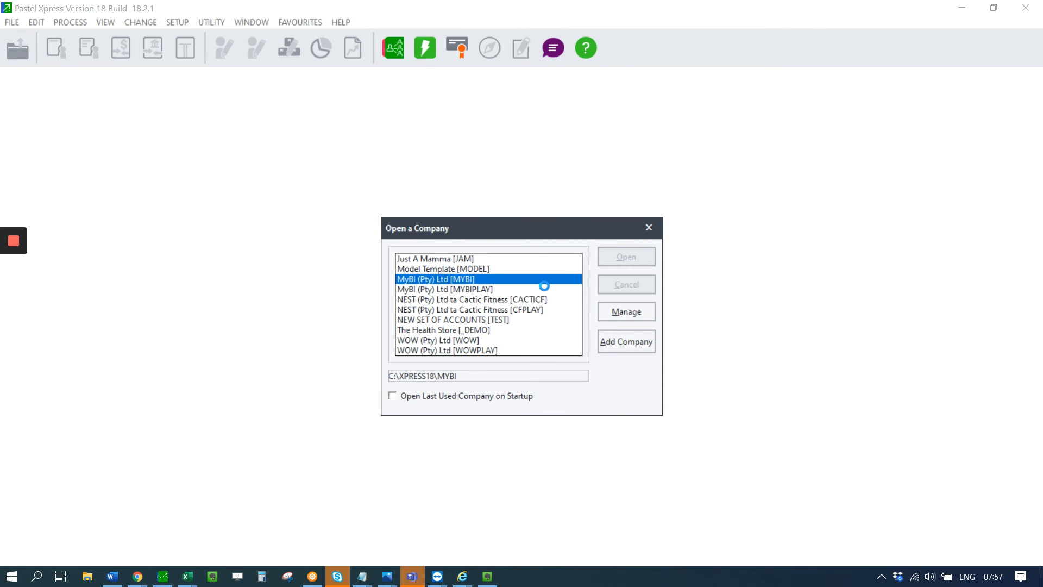
{"action": "type", "text": "••"}
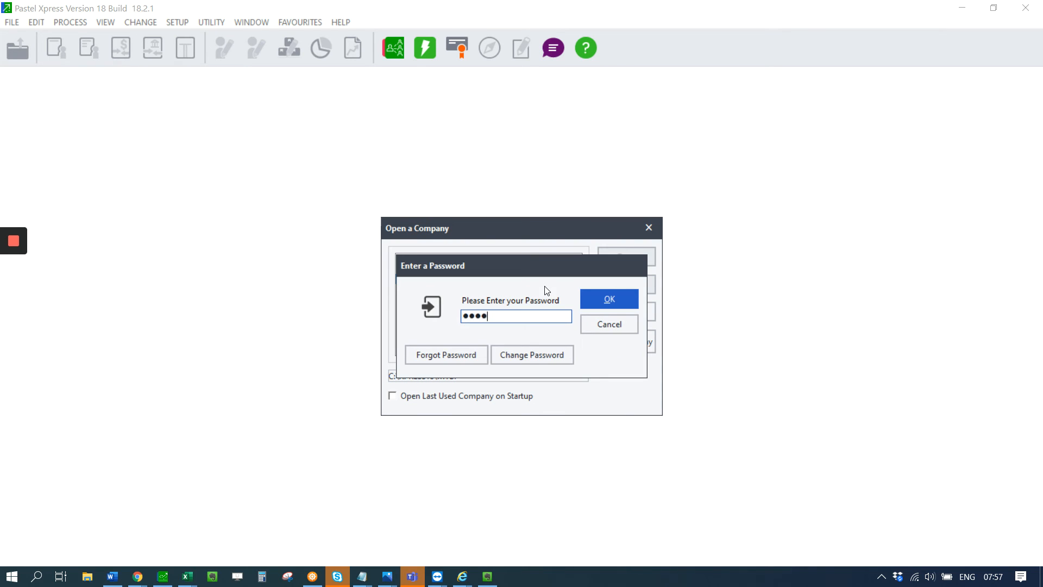
{"action": "type", "text": "•••••••"}
{"action": "key", "text": "Return"}
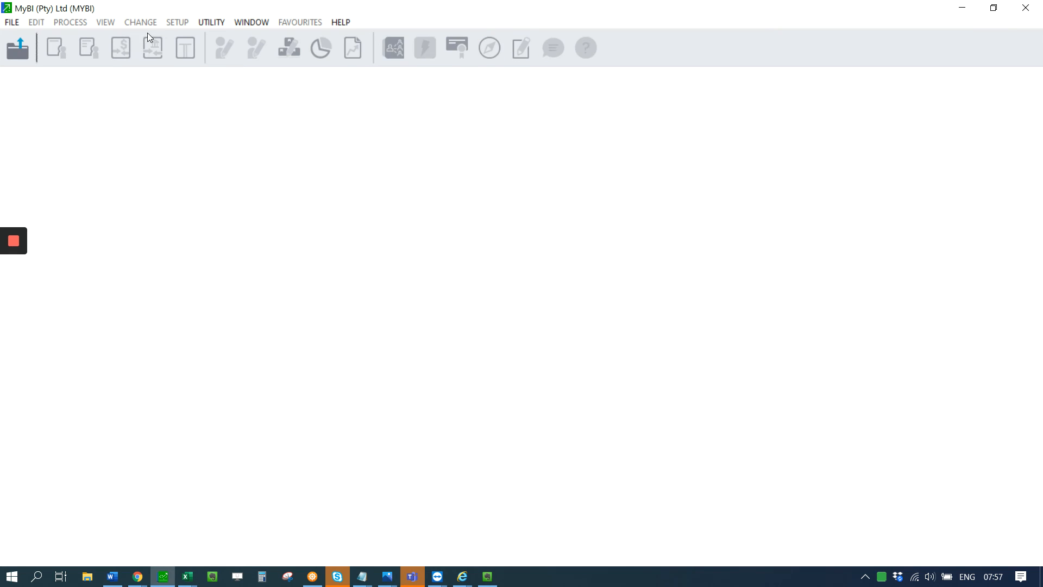
Step: Open customer document processing for tax invoices and start a batch import
{"action": "left_click", "coordinate": [64, 52]}
{"action": "left_click", "coordinate": [77, 104]}
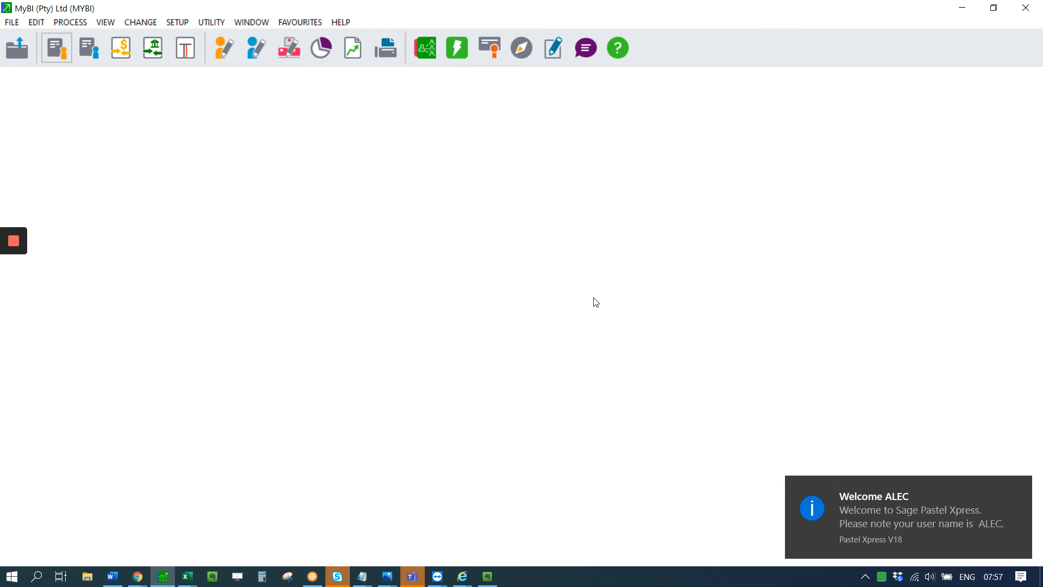
{"action": "left_click", "coordinate": [230, 519]}
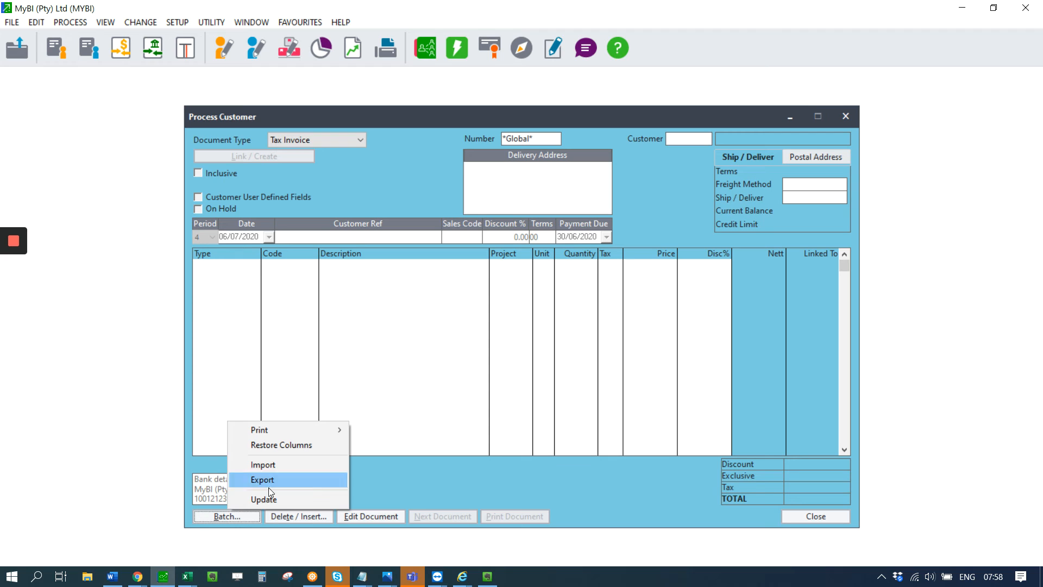
{"action": "left_click", "coordinate": [263, 464]}
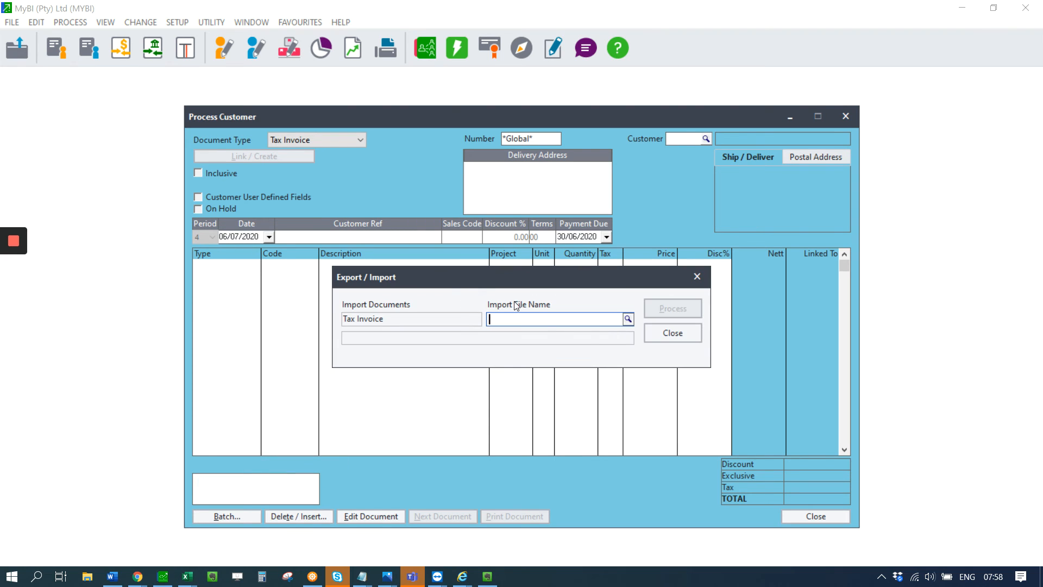
Step: Choose 072020.csv from 1.1 Finance • MyBI > Customers > Recurring invoicing as the import file
{"action": "left_click", "coordinate": [627, 319]}
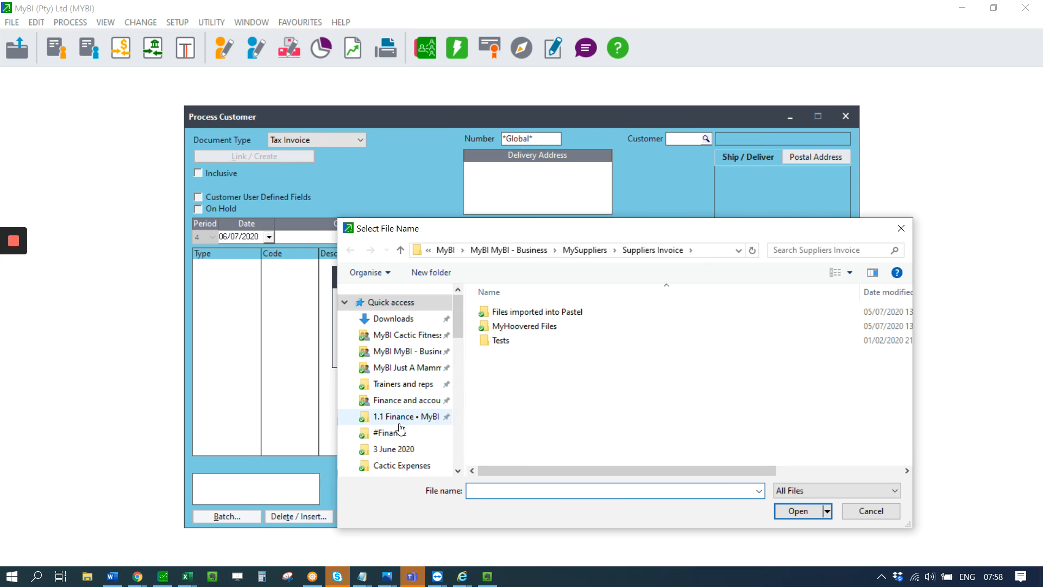
{"action": "left_click", "coordinate": [399, 423]}
{"action": "scroll", "coordinate": [536, 409], "scroll_direction": "down", "scroll_amount": 1}
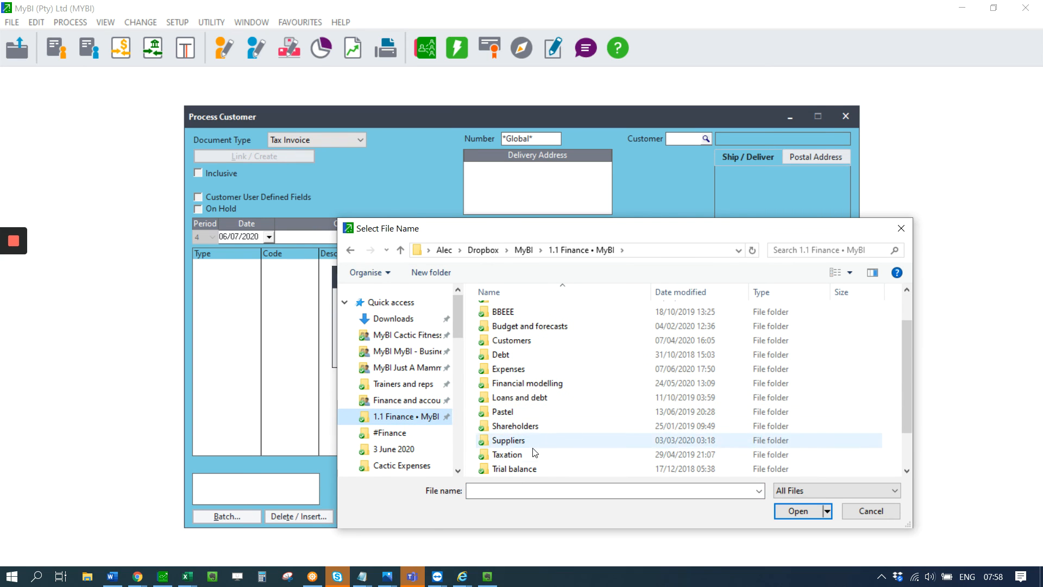
{"action": "double_click", "coordinate": [497, 340]}
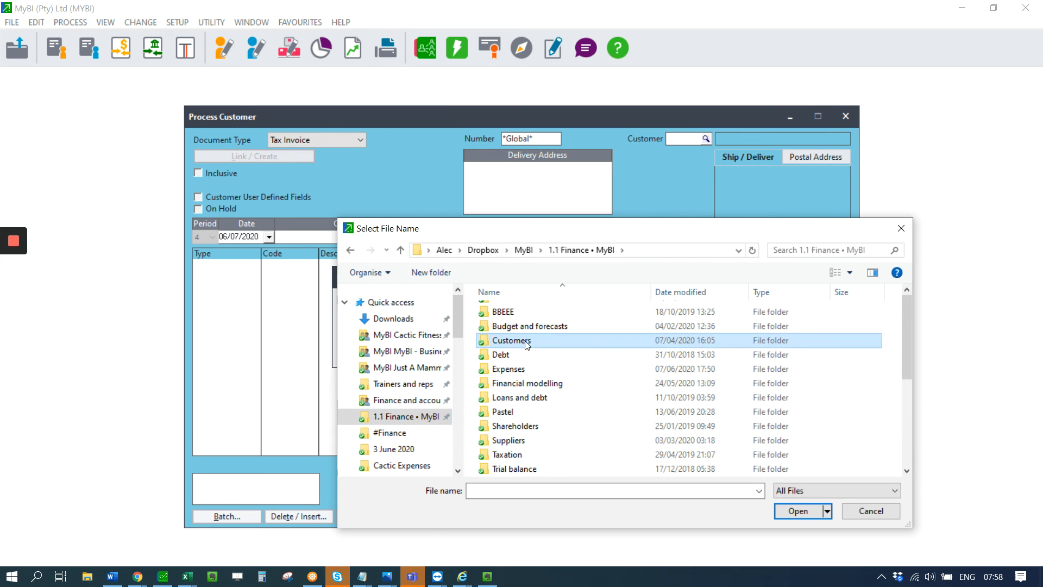
{"action": "scroll", "coordinate": [538, 428], "scroll_direction": "down", "scroll_amount": 1}
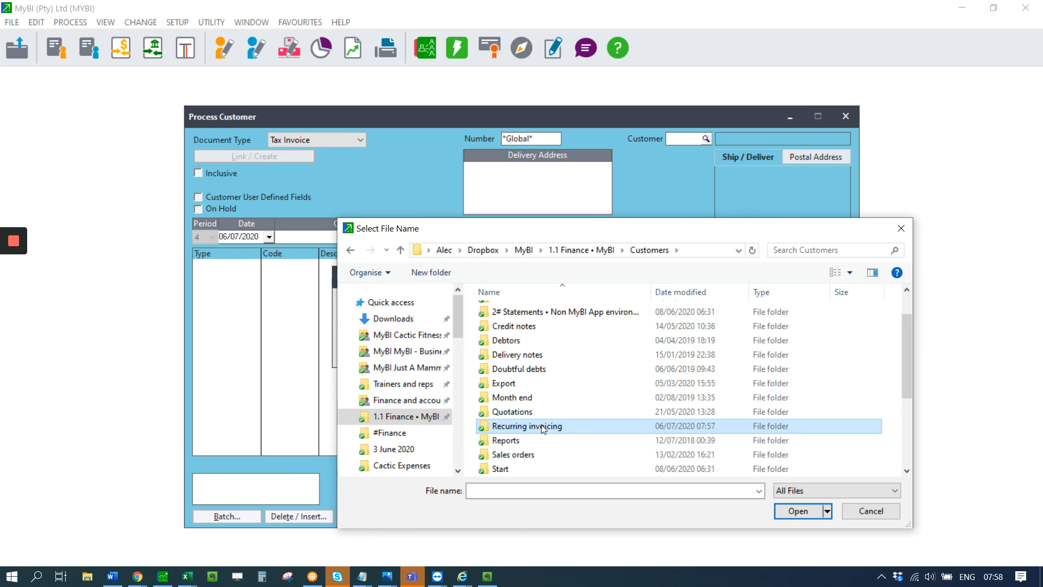
{"action": "double_click", "coordinate": [543, 426]}
{"action": "left_click", "coordinate": [524, 354]}
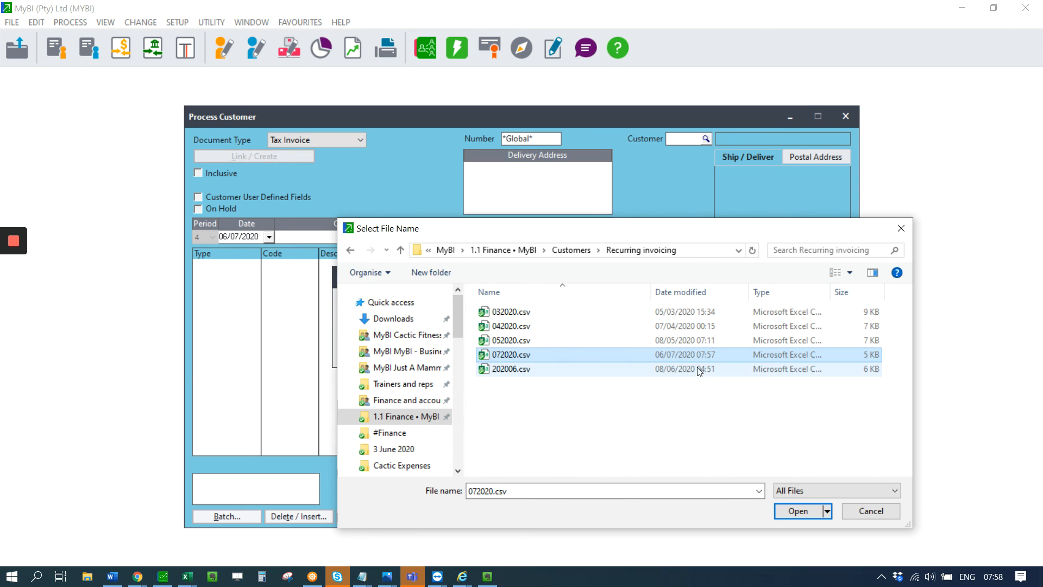
{"action": "left_click", "coordinate": [794, 515]}
Step: Process the tax invoice import and check the imported documents in the invoice number lookup
{"action": "left_click", "coordinate": [668, 310]}
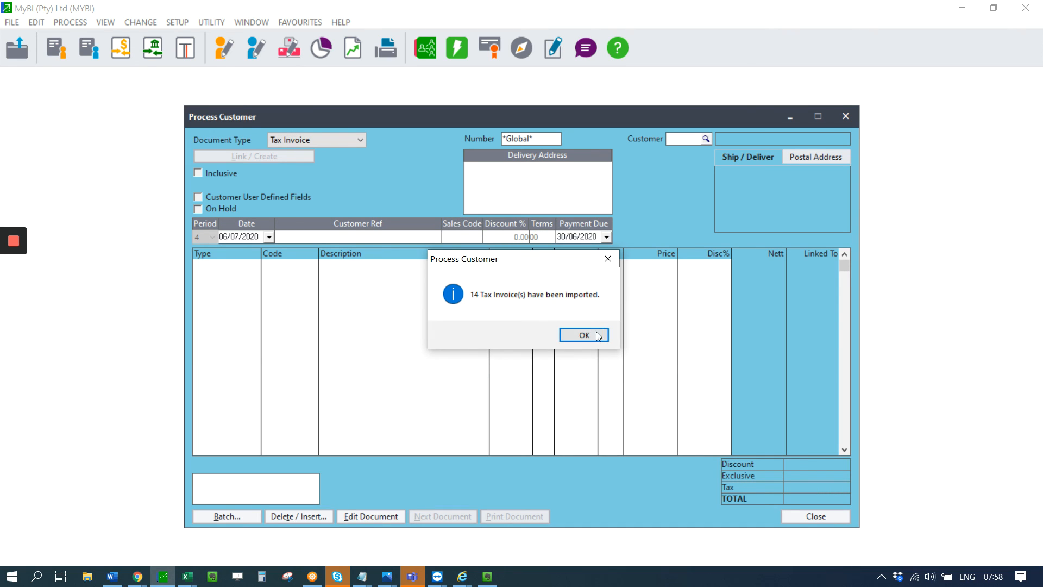
{"action": "left_click", "coordinate": [579, 333]}
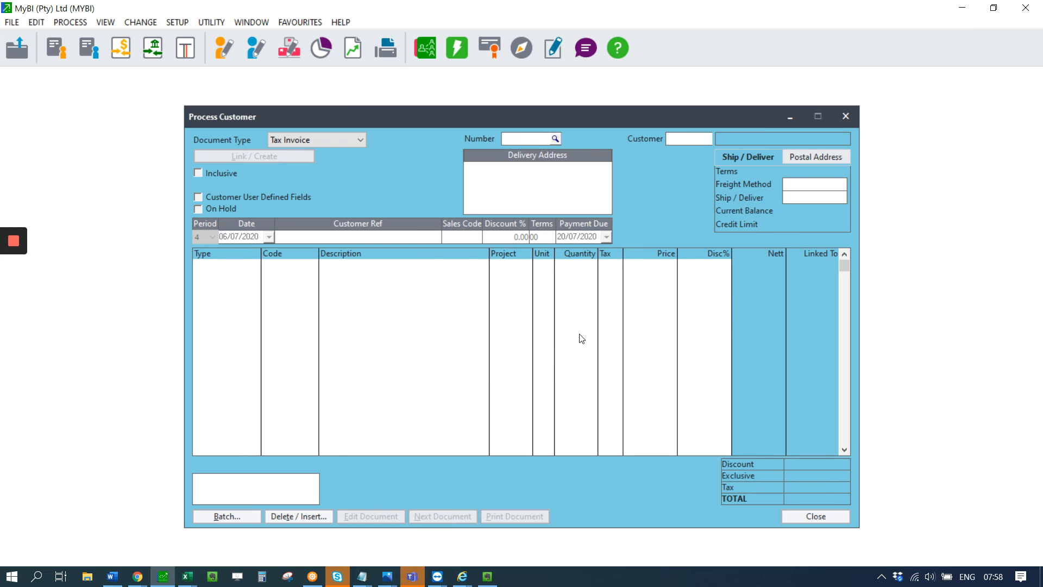
{"action": "left_click", "coordinate": [556, 138]}
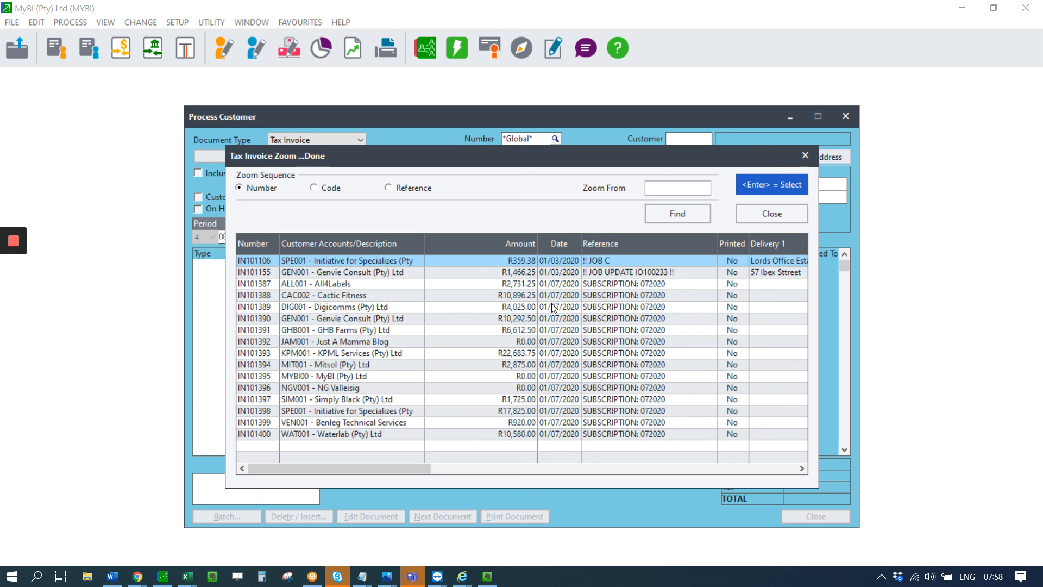
{"action": "left_click", "coordinate": [803, 214]}
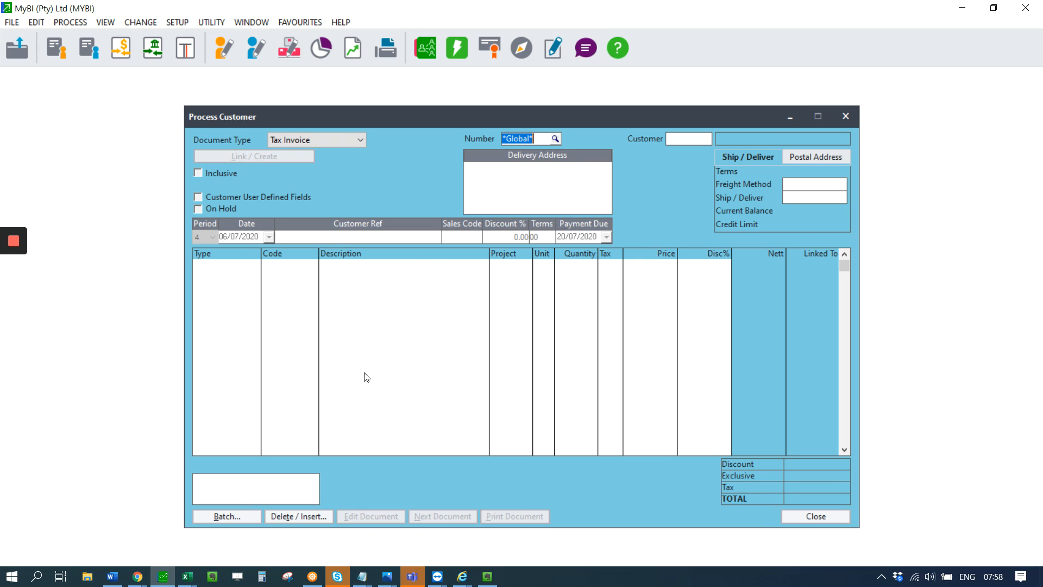